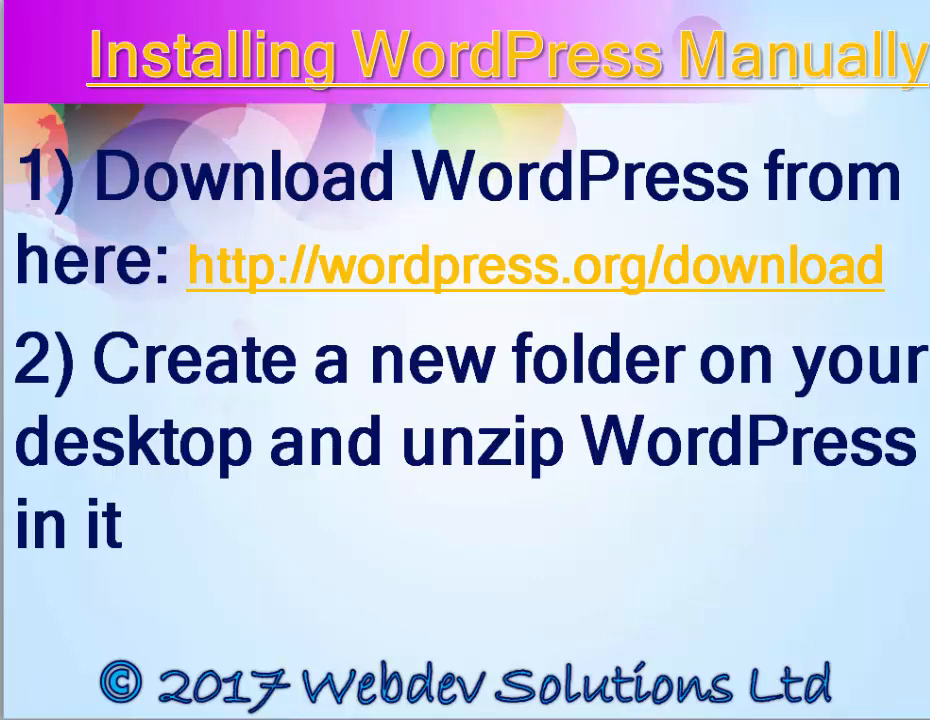
# Advance the slideshow to the slide on renaming and opening wp-config.php
pyautogui.press('pagedown')
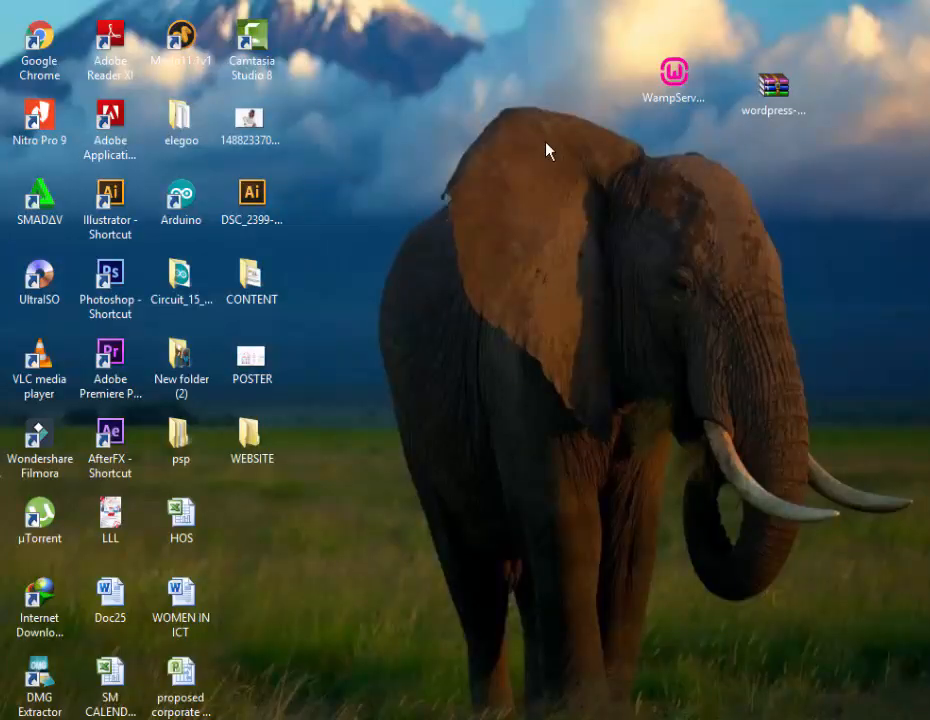
# Extract wordpress-4.8.2.zip from the desktop into C:\wamp\www using WinRAR
pyautogui.click(781, 90)
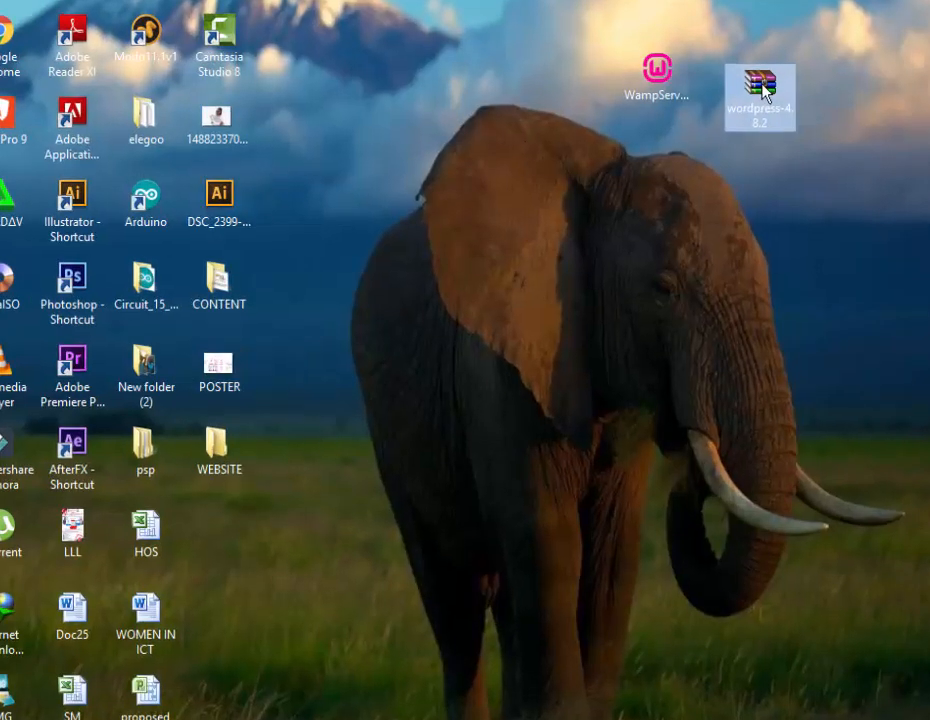
pyautogui.rightClick(765, 90)
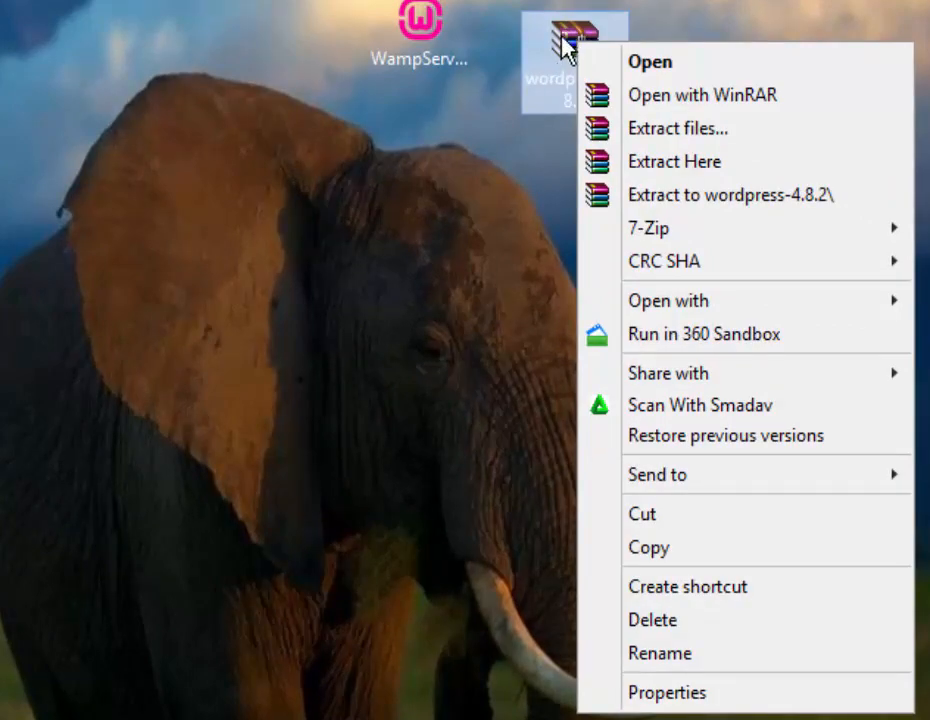
pyautogui.click(702, 134)
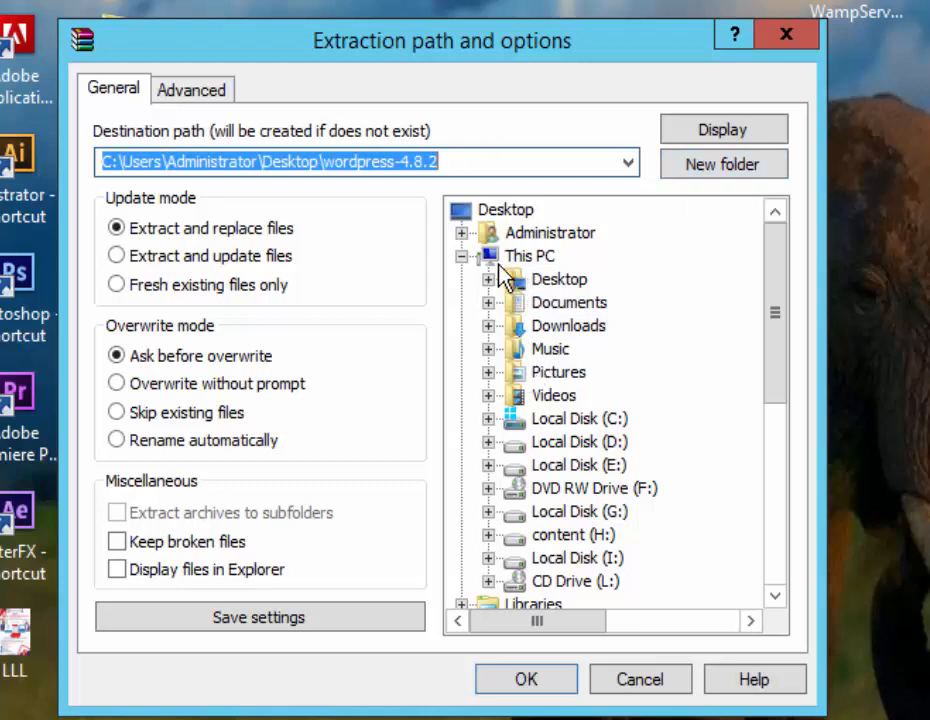
pyautogui.click(488, 418)
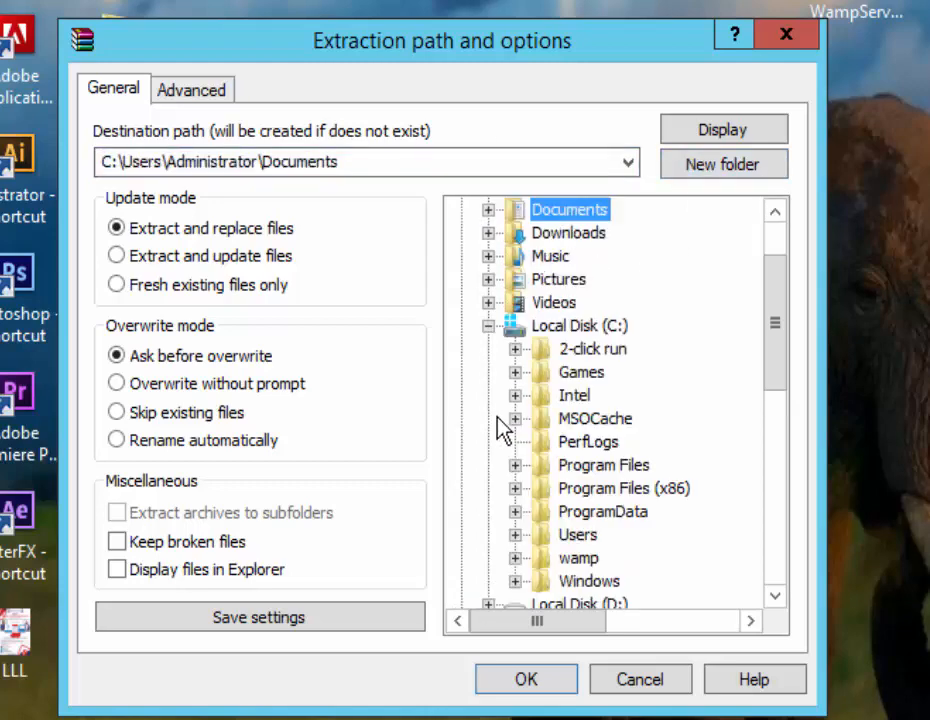
pyautogui.click(515, 558)
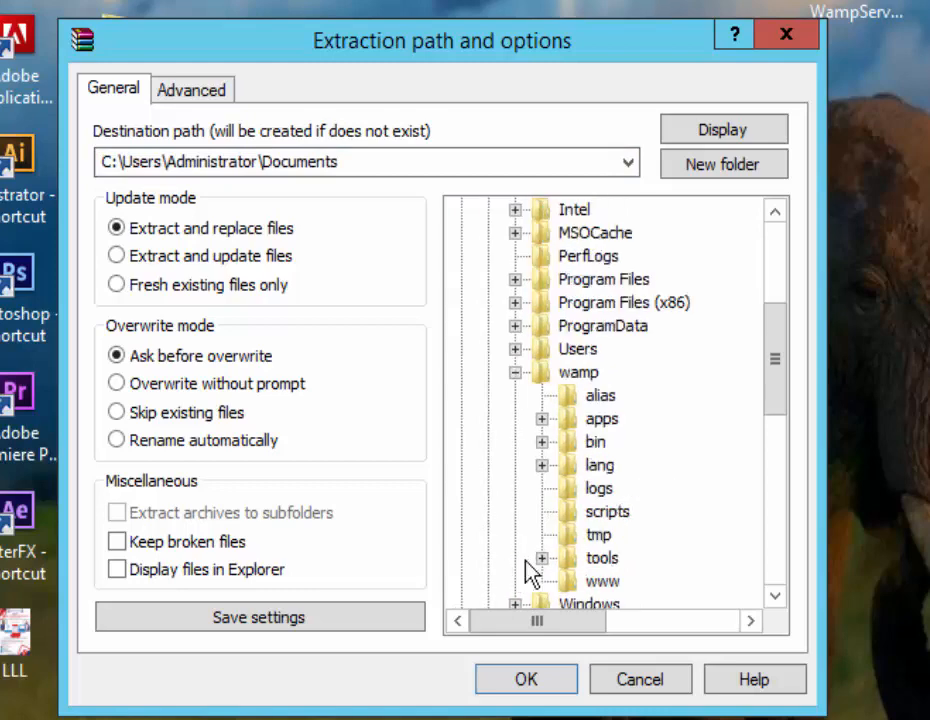
pyautogui.click(598, 582)
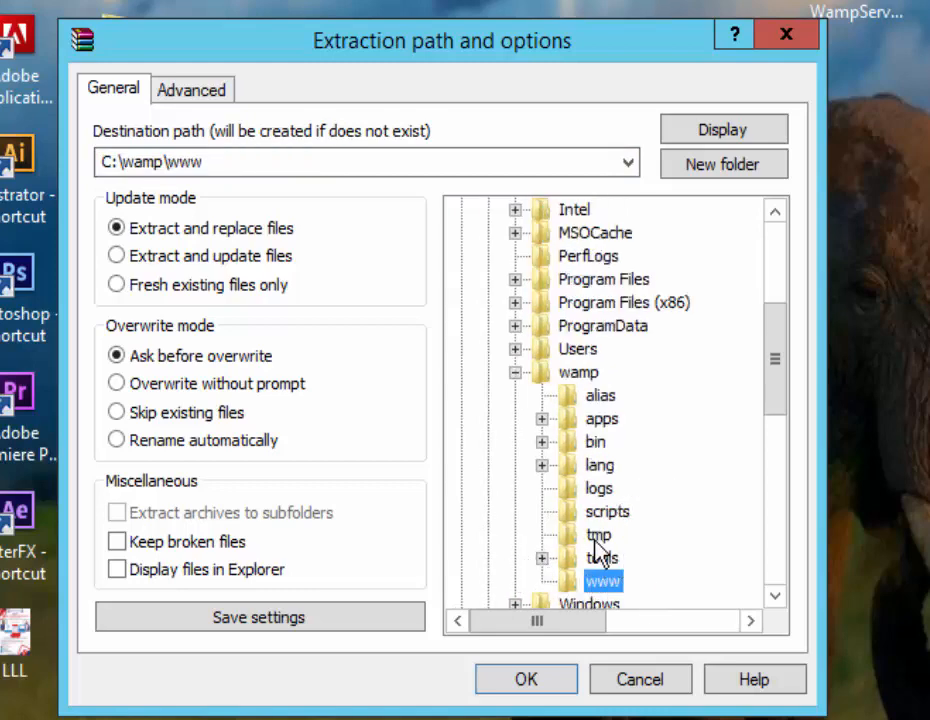
pyautogui.click(565, 685)
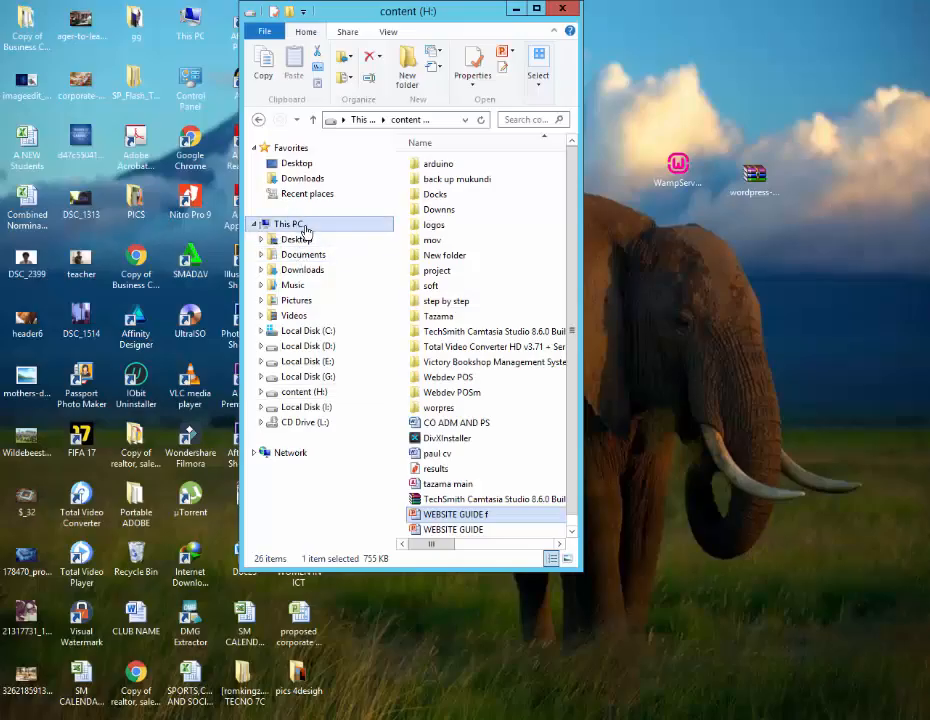
pyautogui.click(298, 224)
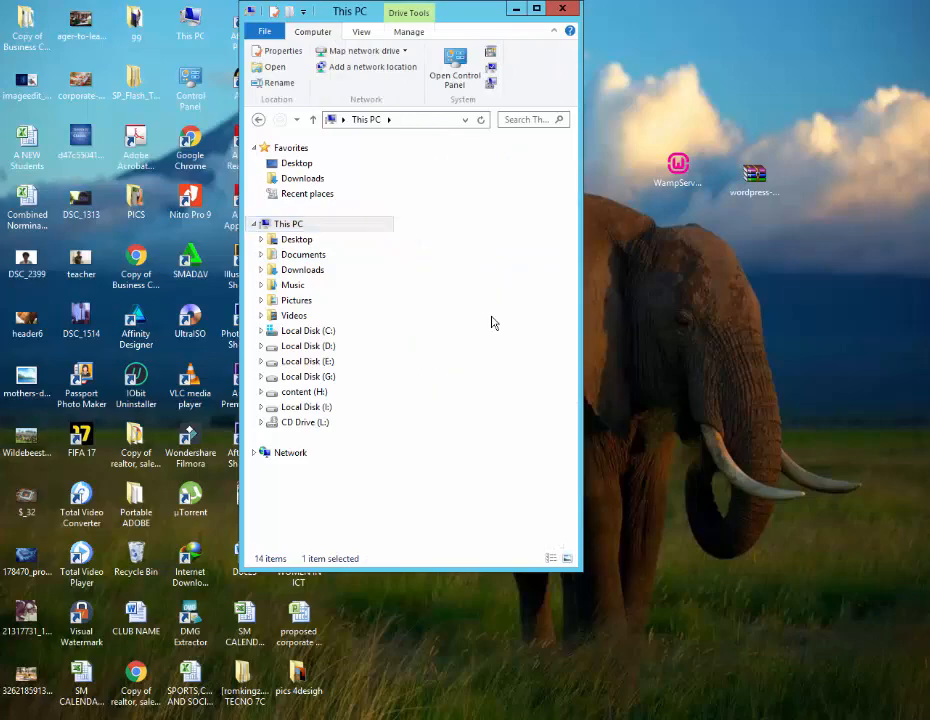
# Browse to C:\wamp\www\wordpress to list the extracted WordPress files
pyautogui.click(307, 330)
pyautogui.doubleClick(445, 305)
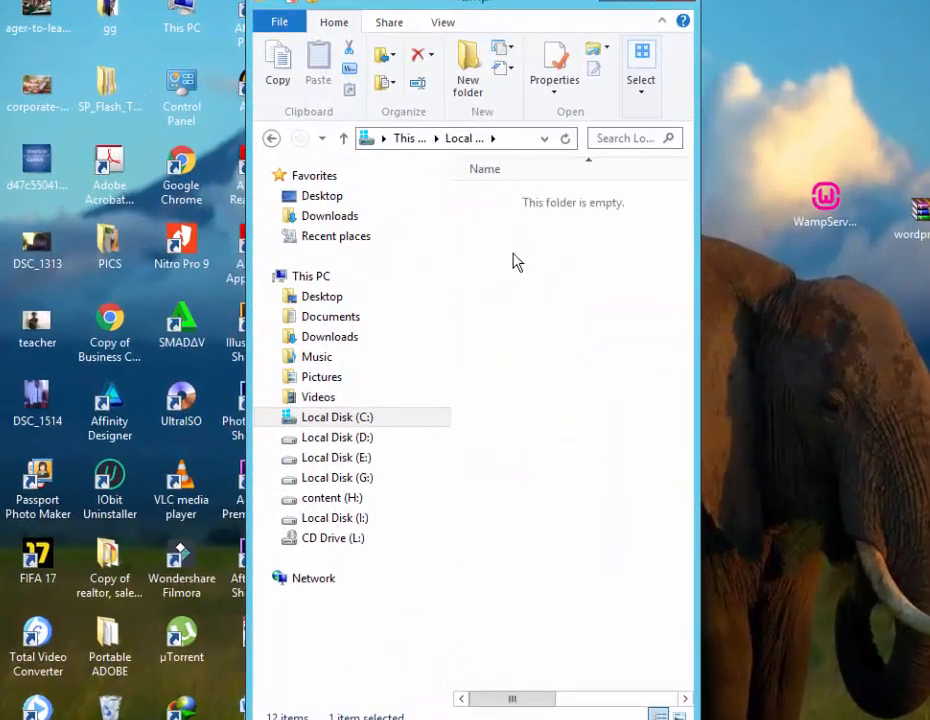
pyautogui.doubleClick(517, 364)
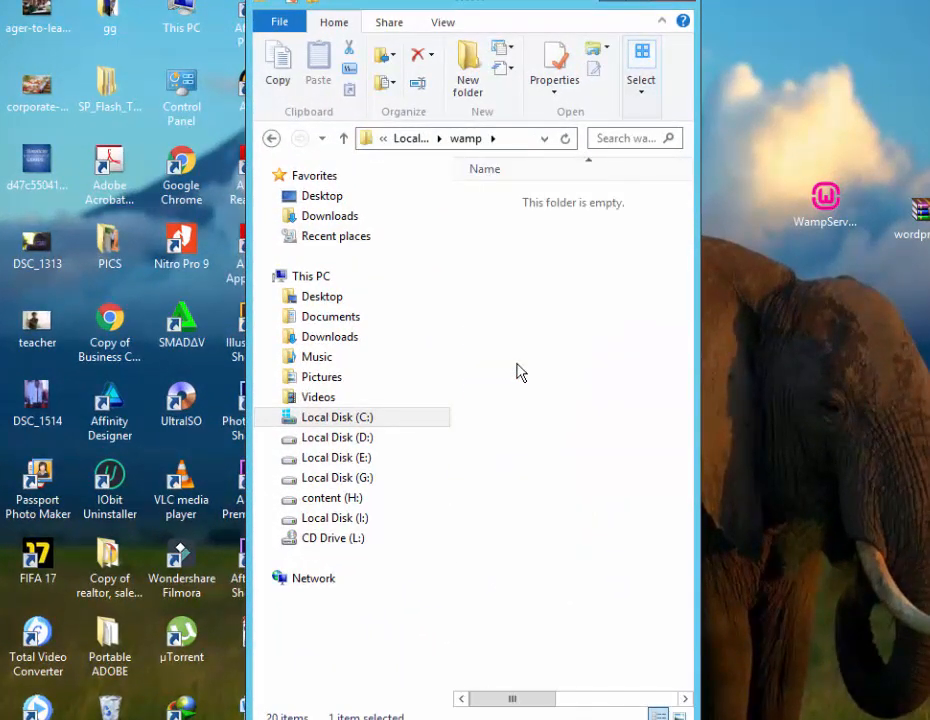
pyautogui.click(525, 199)
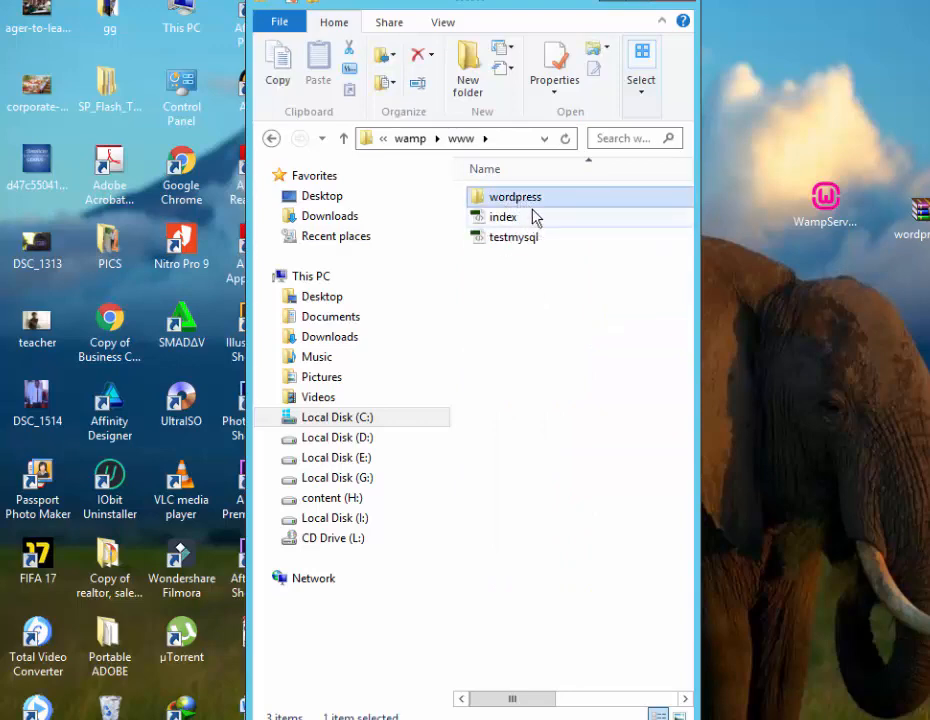
pyautogui.doubleClick(550, 201)
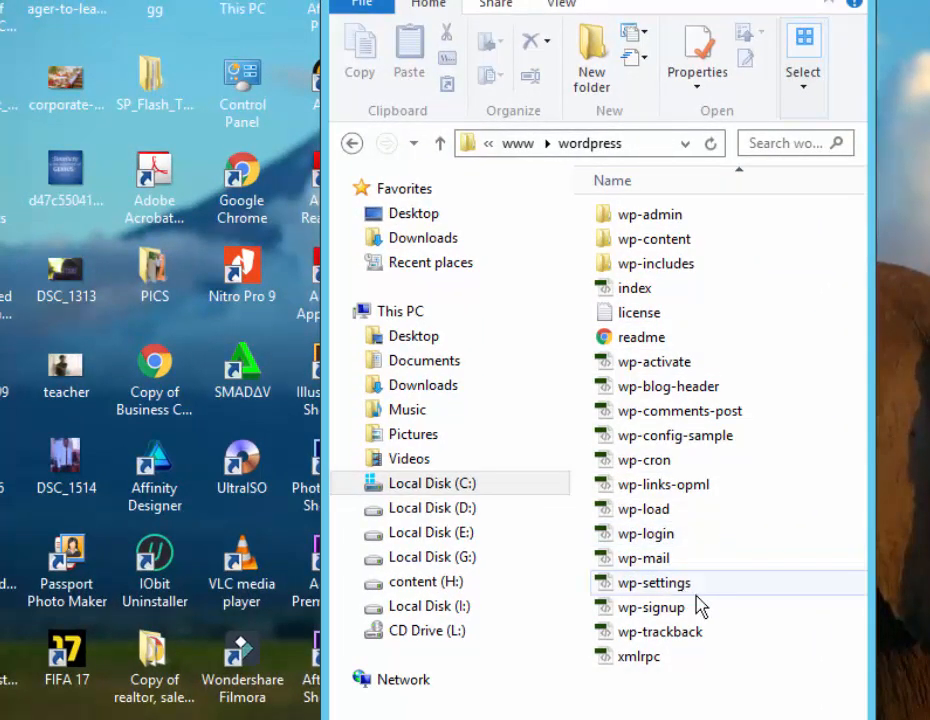
# Rename wp-config-sample to wp-config by deleting '-sample' from its name
pyautogui.click(695, 445)
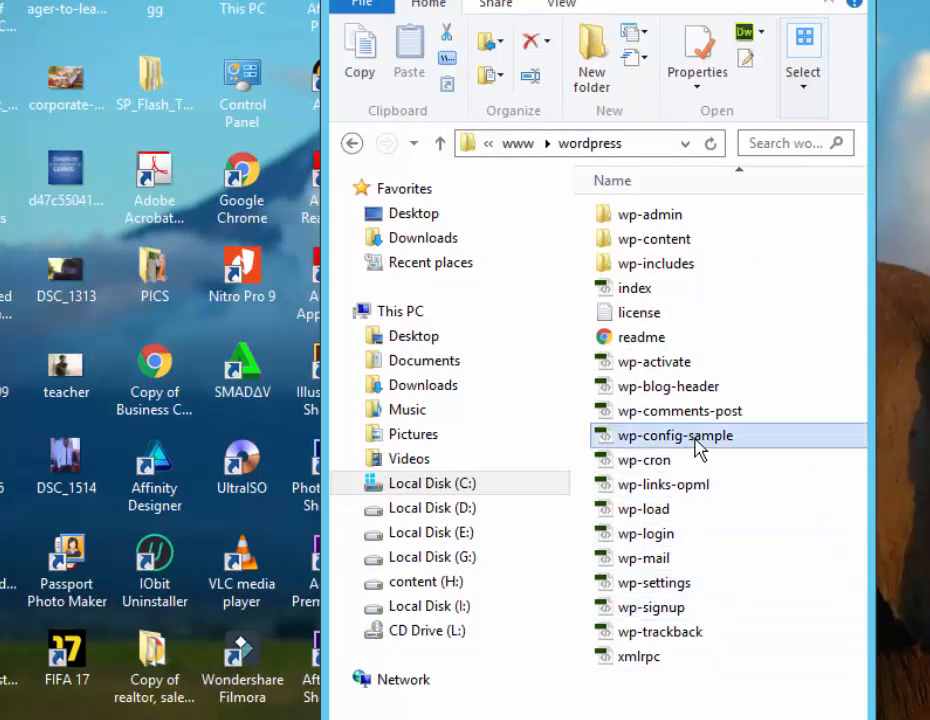
pyautogui.rightClick(695, 445)
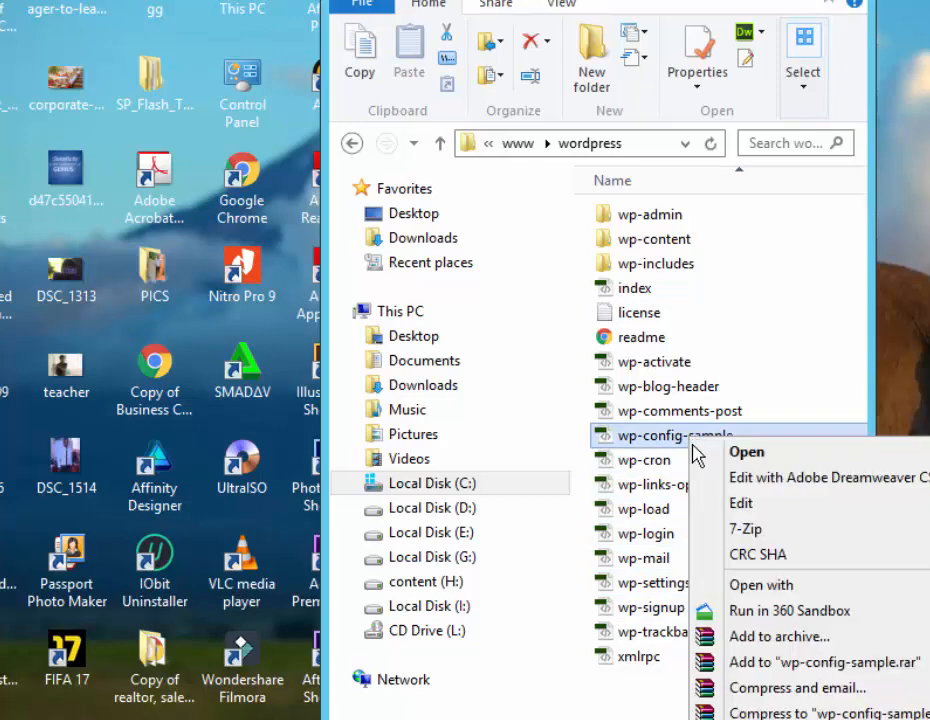
pyautogui.click(755, 719)
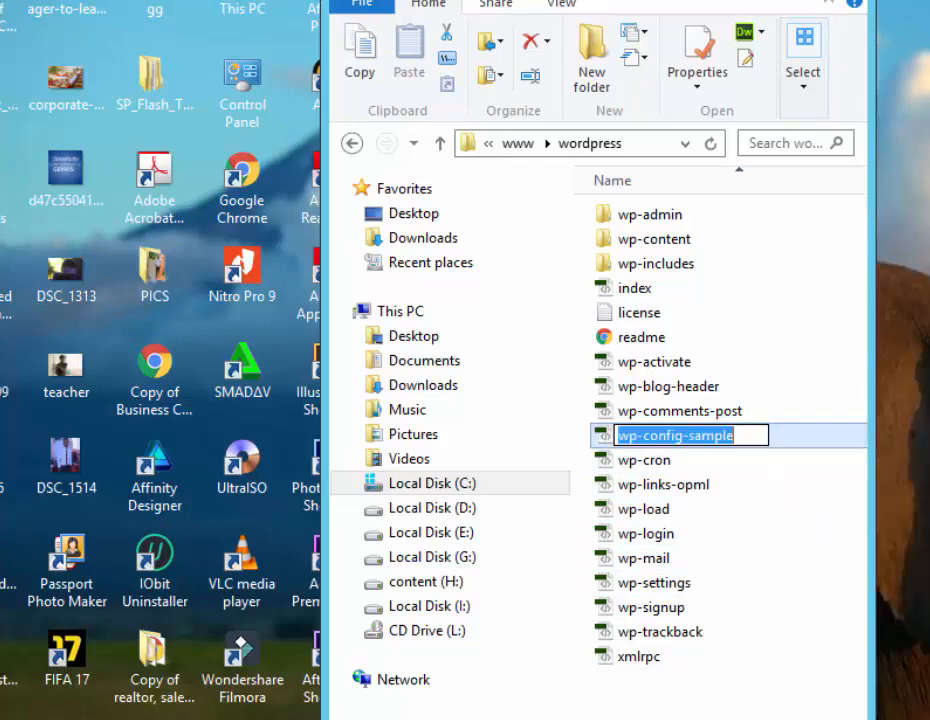
pyautogui.moveTo(750, 438); pyautogui.dragTo(687, 438)
pyautogui.press('Delete')
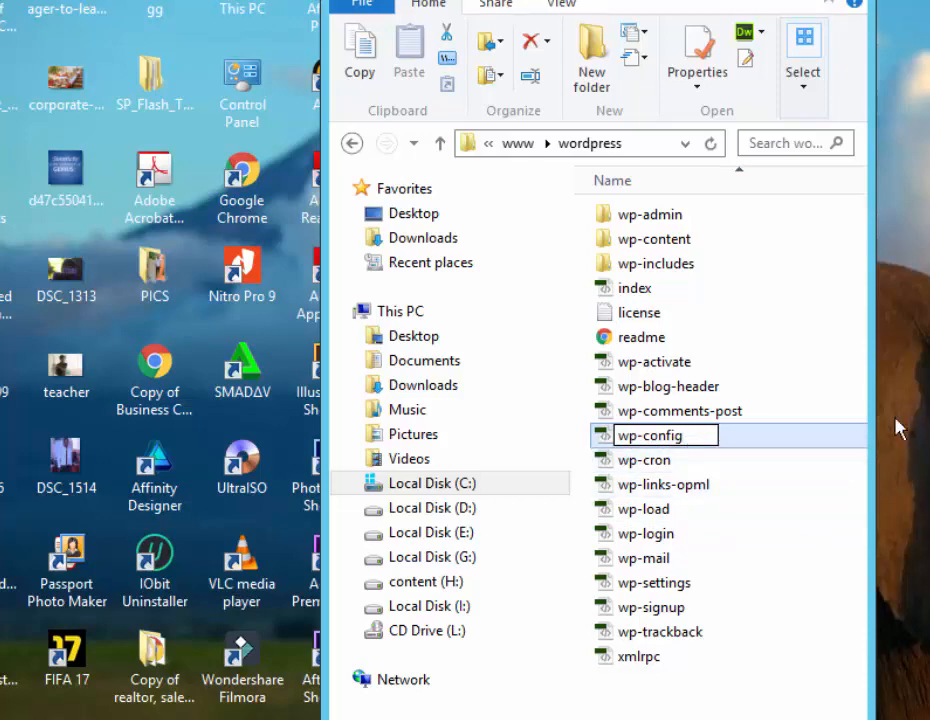
pyautogui.press('Return')
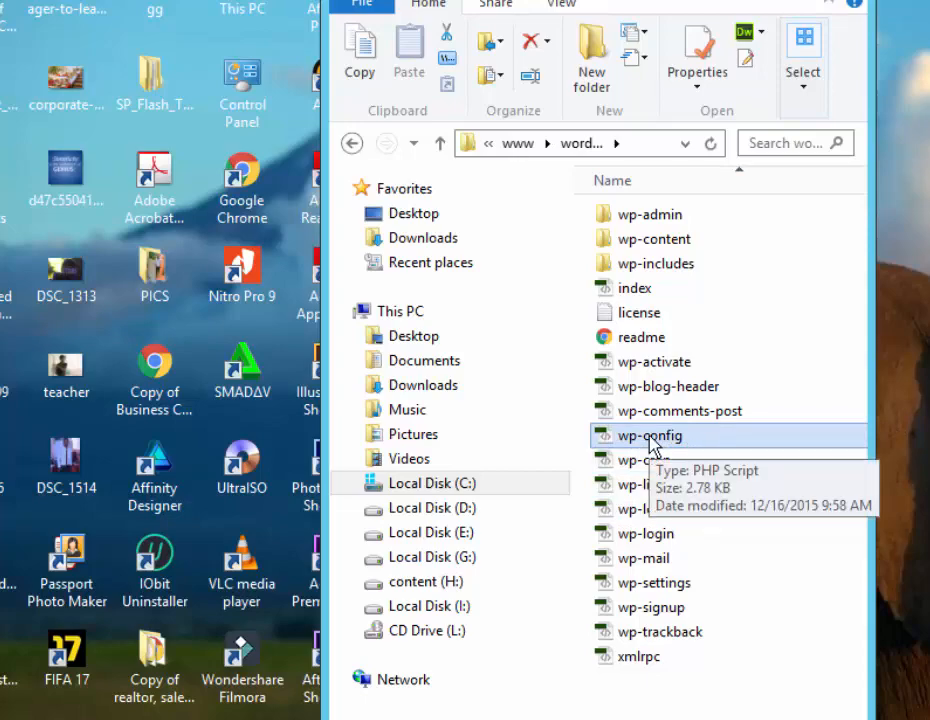
# Open wp-config in Adobe Dreamweaver CS6
pyautogui.rightClick(650, 438)
pyautogui.moveTo(722, 584)
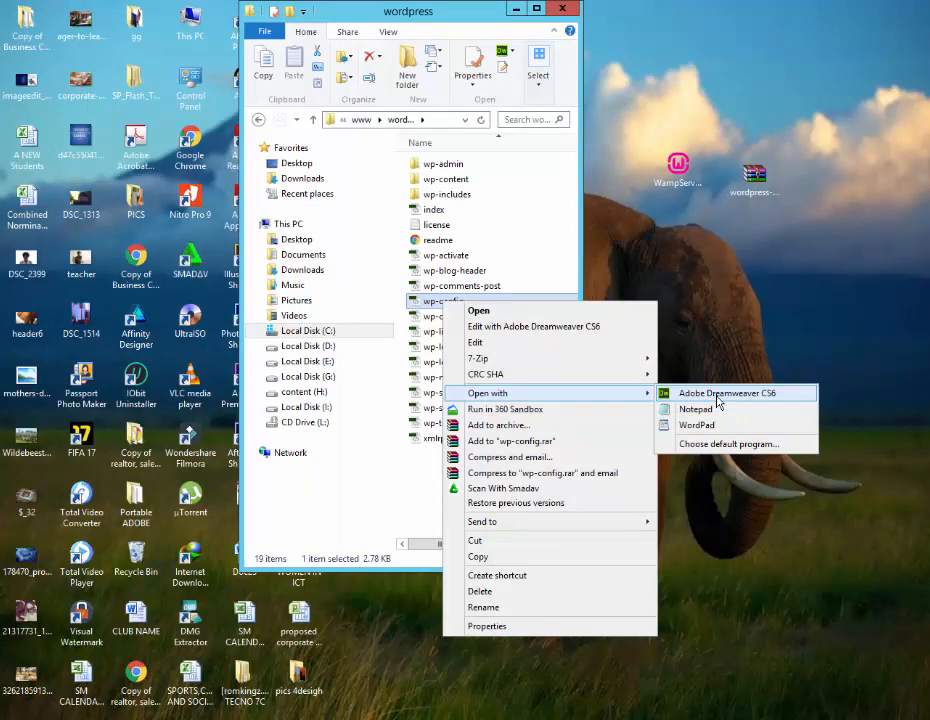
pyautogui.click(717, 395)
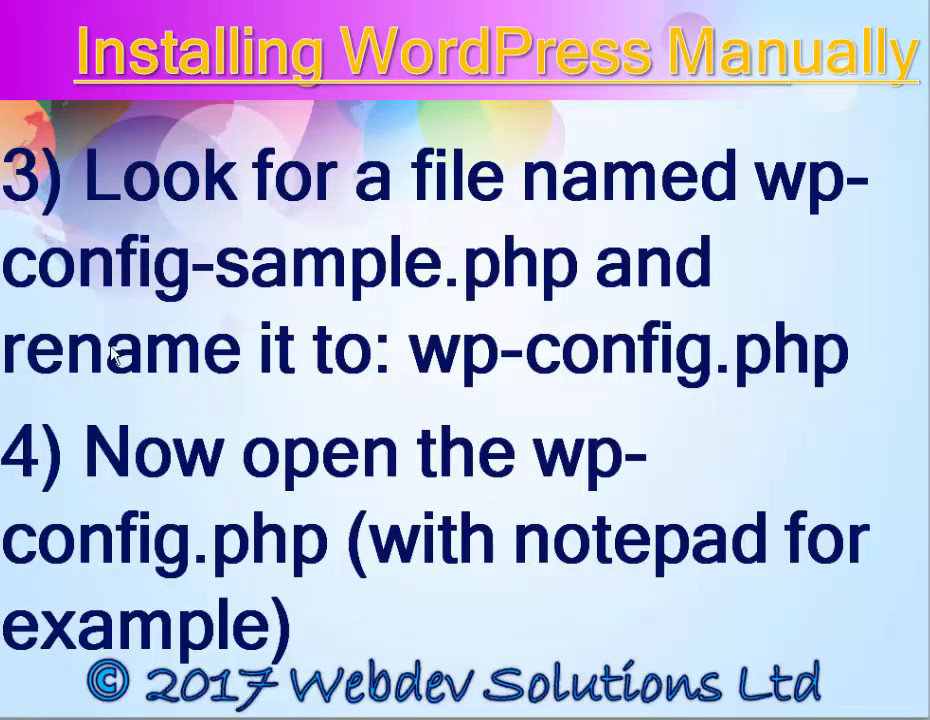
# Scroll the slideshow to the slide listing the DB_NAME and DB_USER lines
pyautogui.scroll(-1, 112, 350)
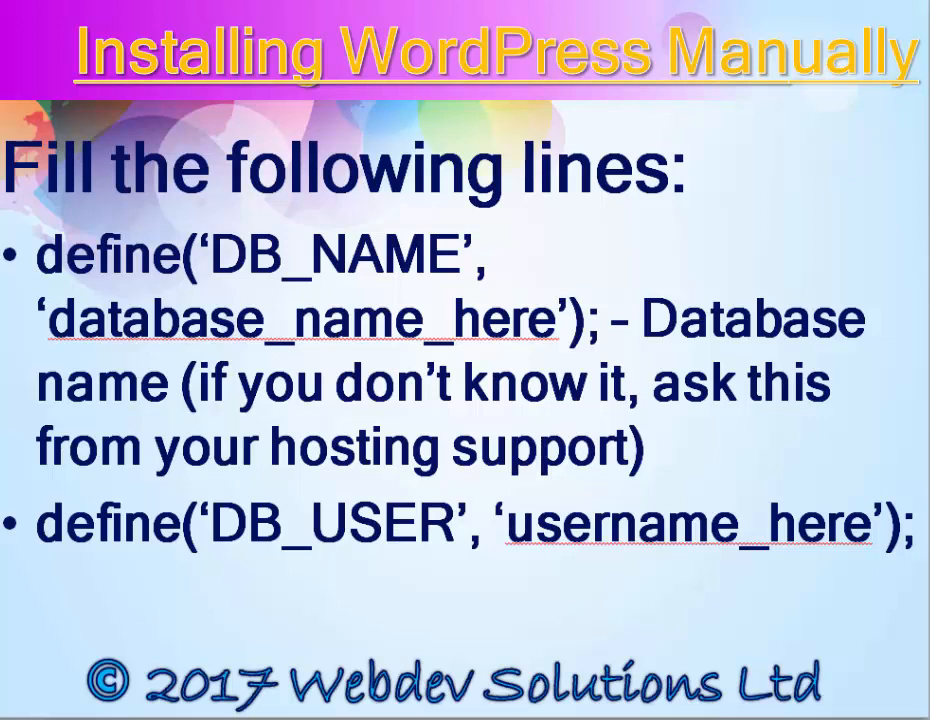
pyautogui.scroll(-1, 446, 280)
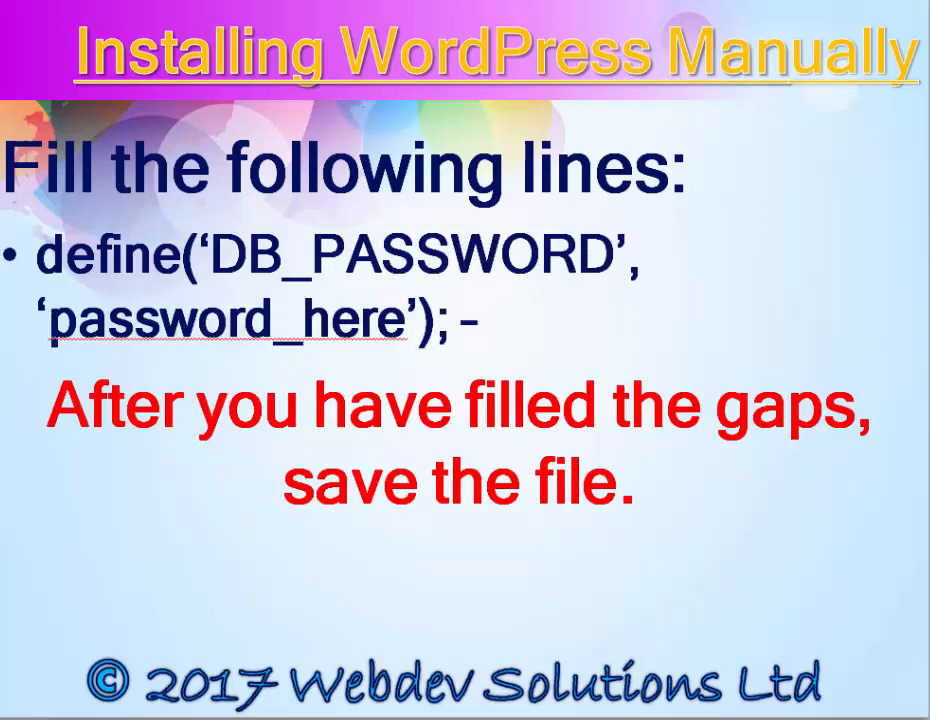
pyautogui.scroll(1, 266, 336)
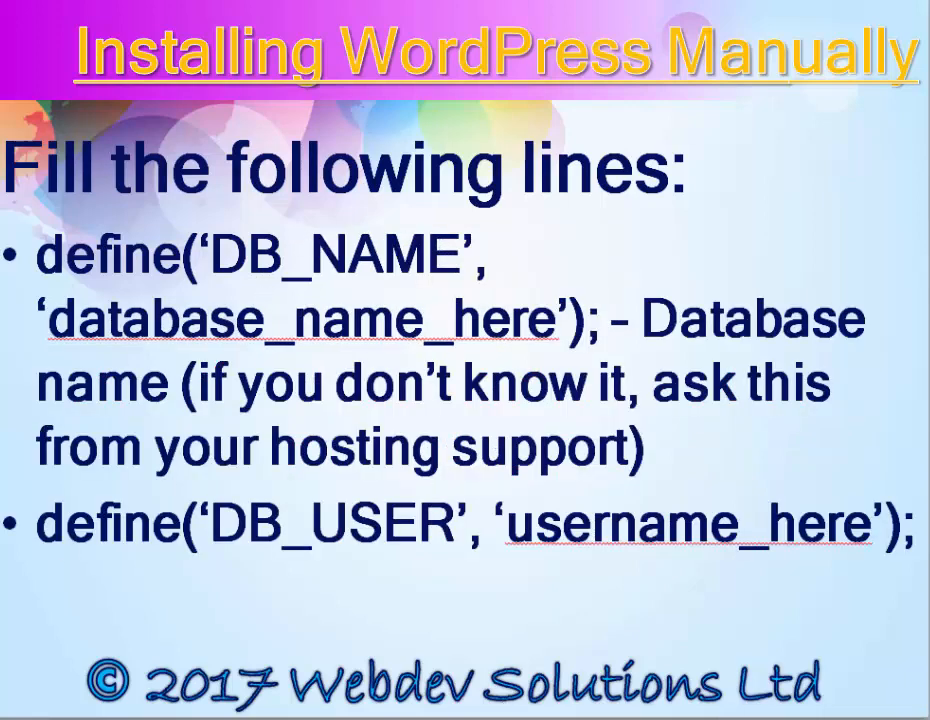
pyautogui.moveTo(630, 719)
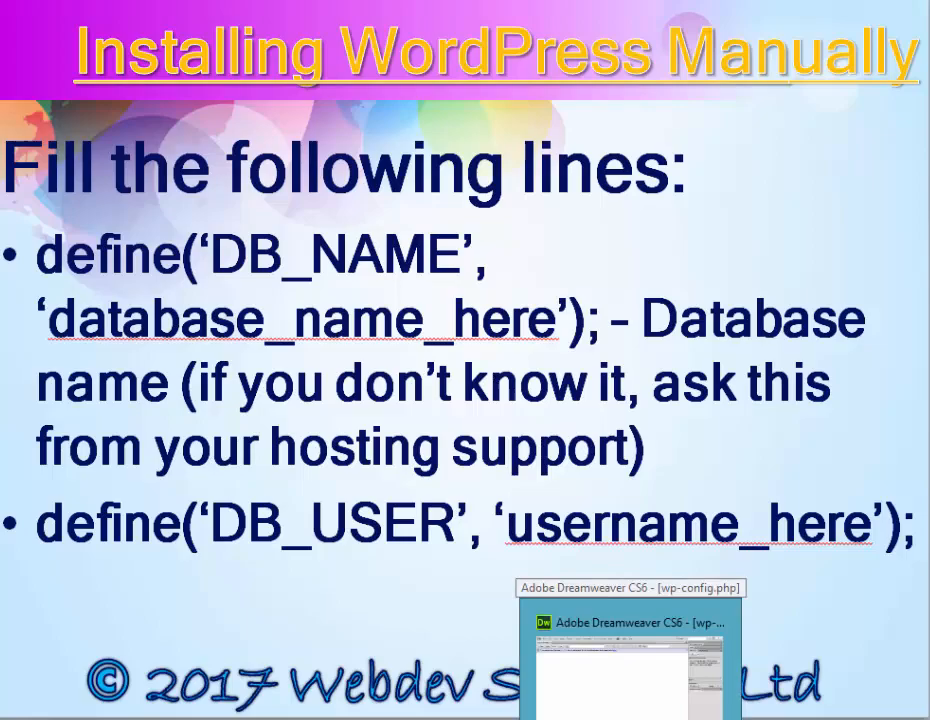
# In wp-config.php set DB_NAME 'grocery', DB_USER 'root', an empty password, and save
pyautogui.click(630, 670)
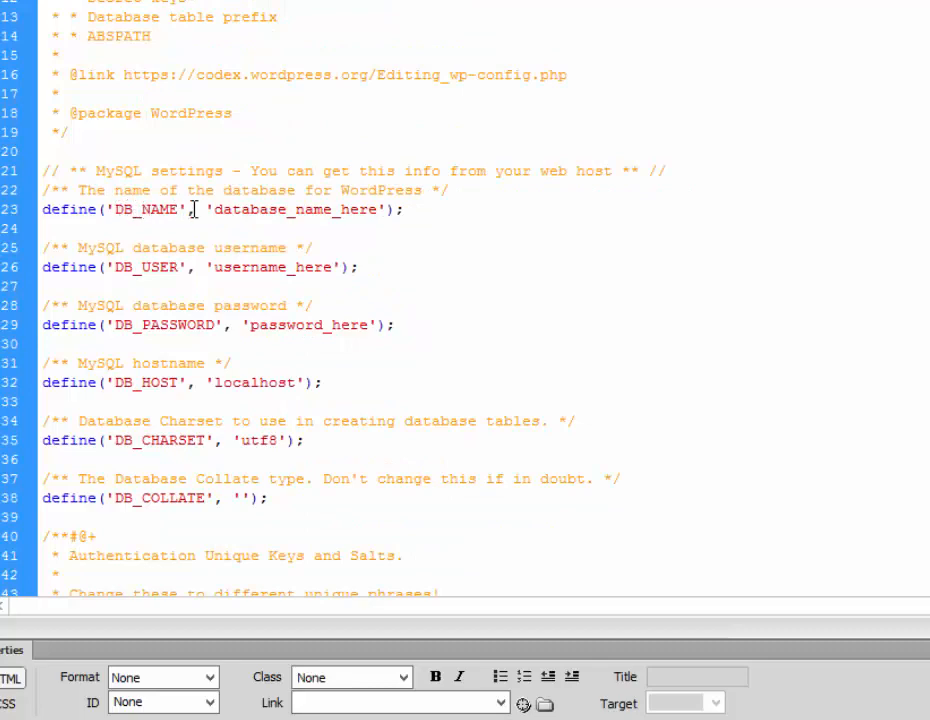
pyautogui.doubleClick(291, 210)
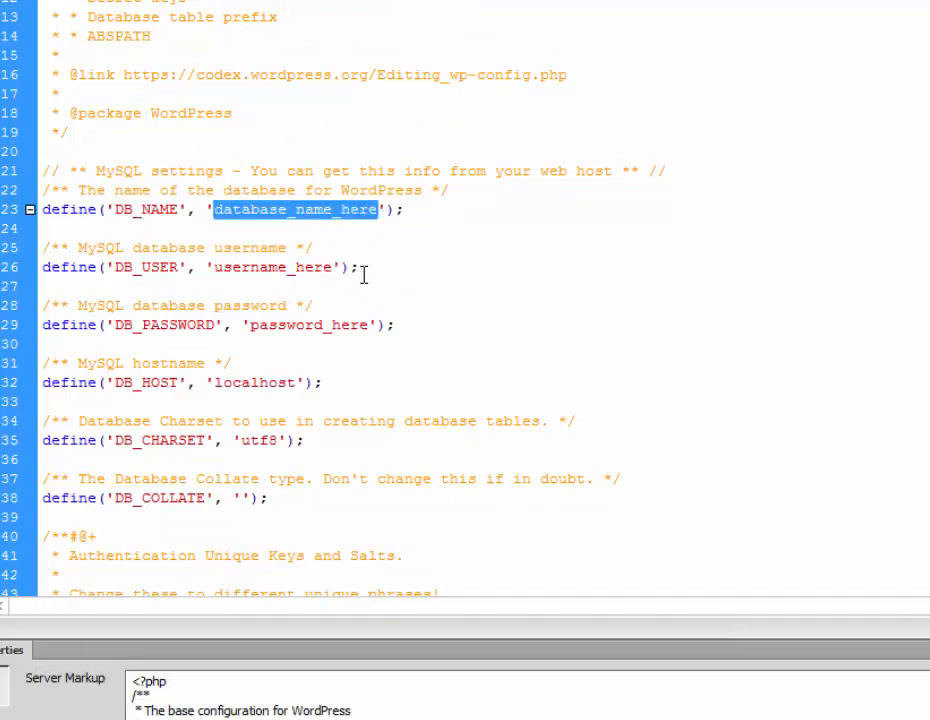
pyautogui.write('grocery')
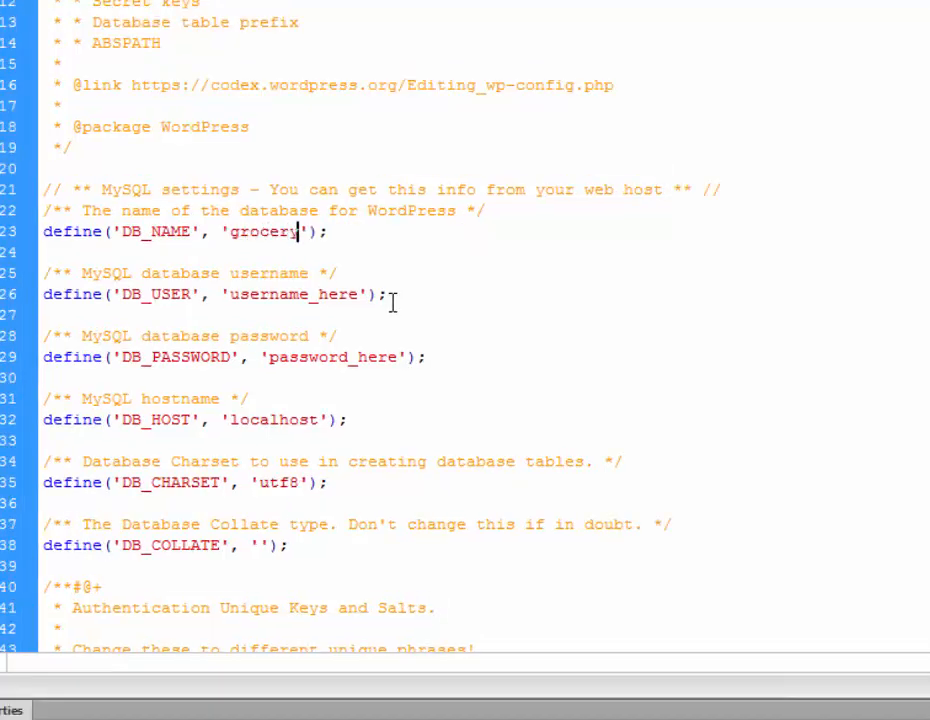
pyautogui.doubleClick(285, 292)
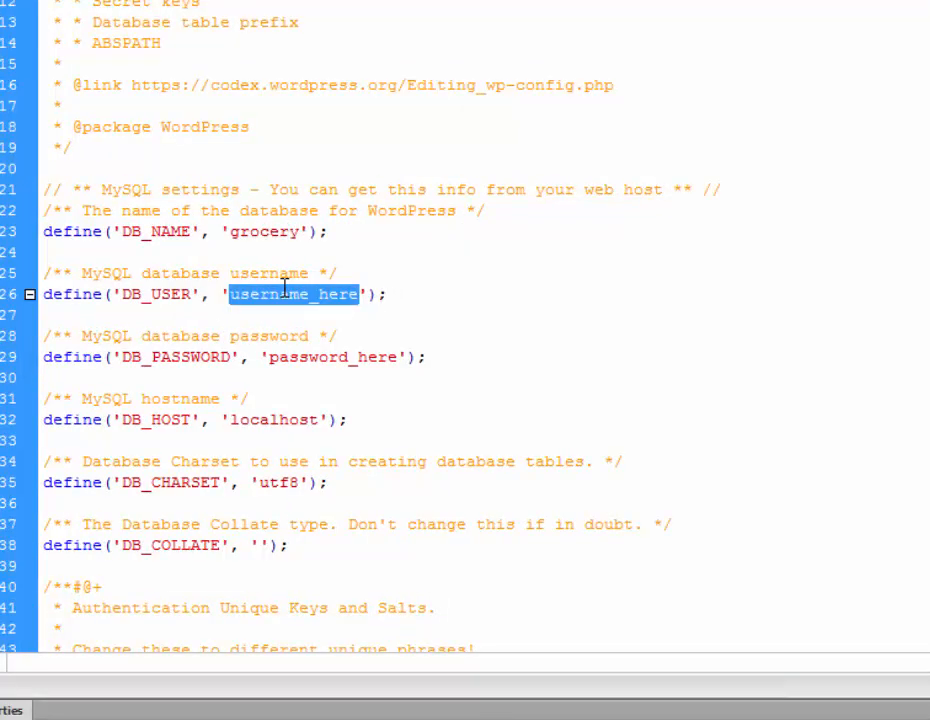
pyautogui.write('root')
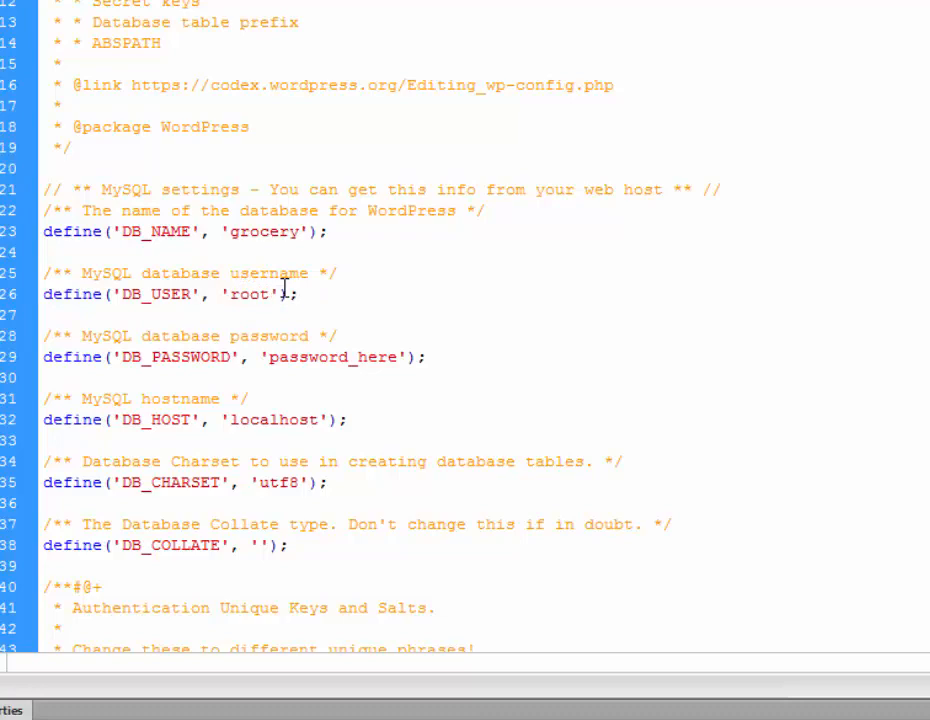
pyautogui.doubleClick(334, 360)
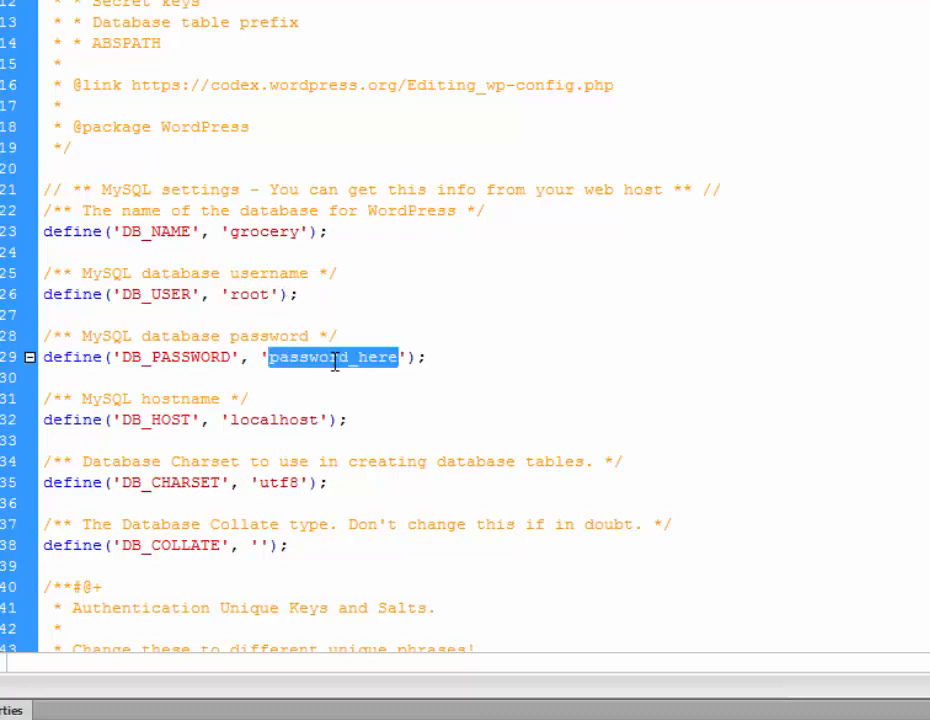
pyautogui.press('BackSpace')
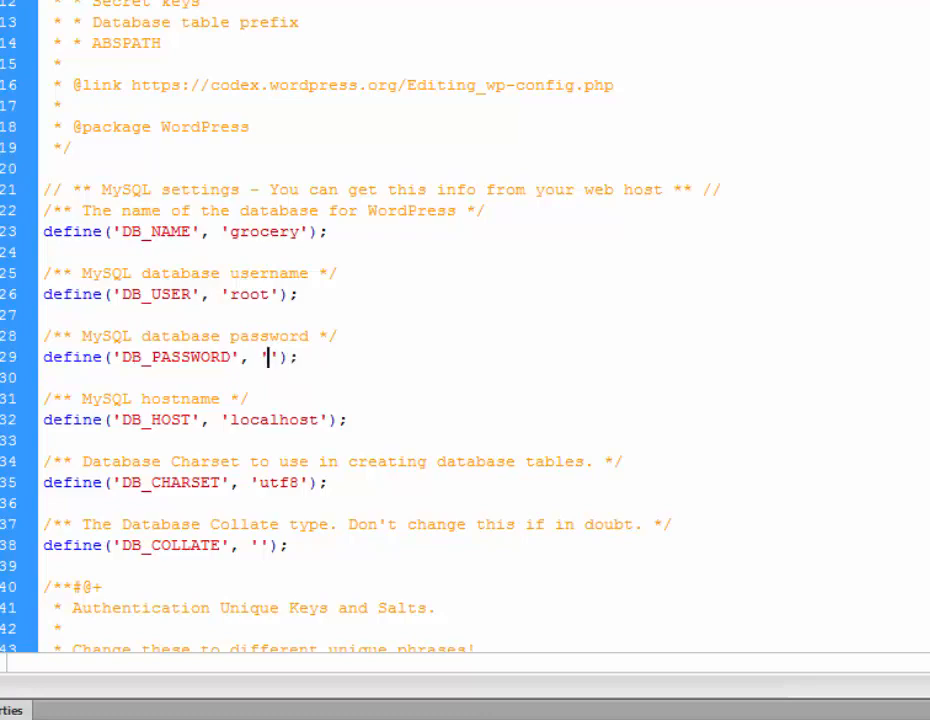
pyautogui.hotkey('alt', 'f')
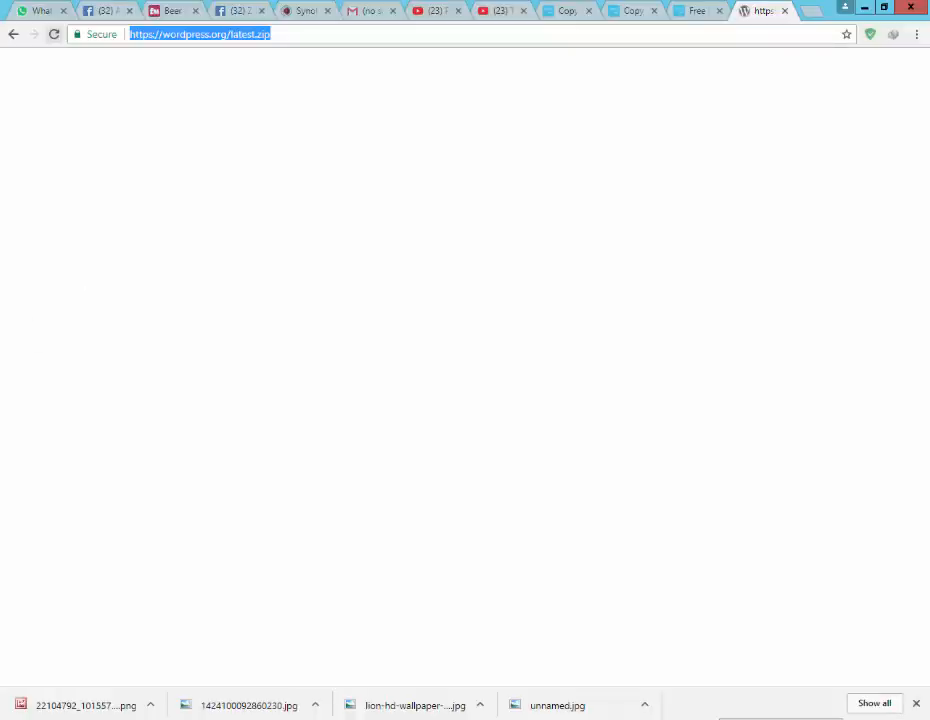
# Load localhost/phpmyadmin in Chrome
pyautogui.click(721, 718)
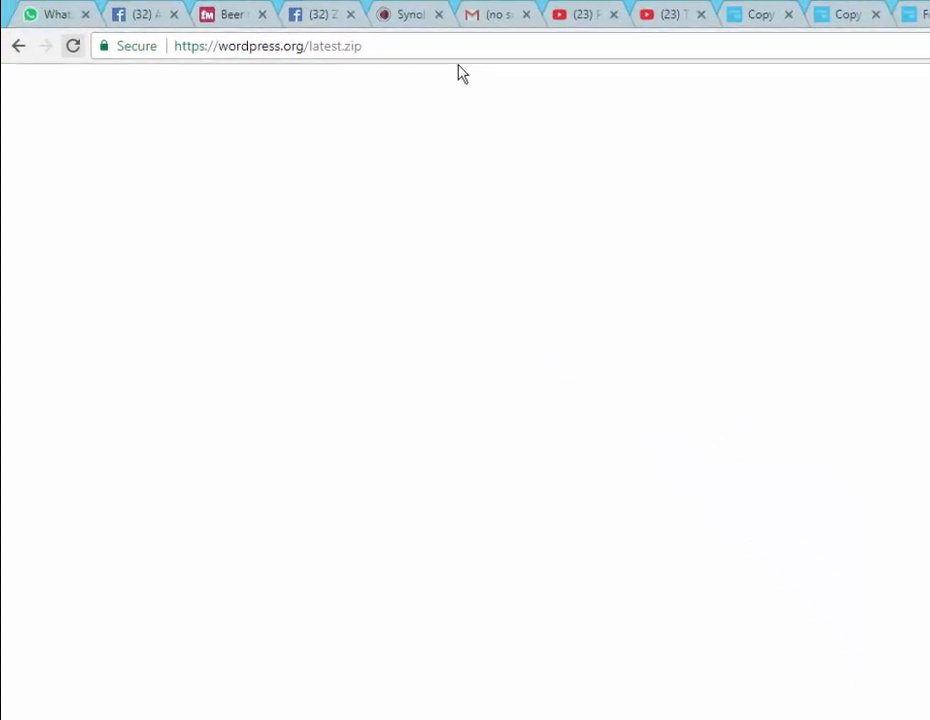
pyautogui.moveTo(399, 54); pyautogui.dragTo(70, 54)
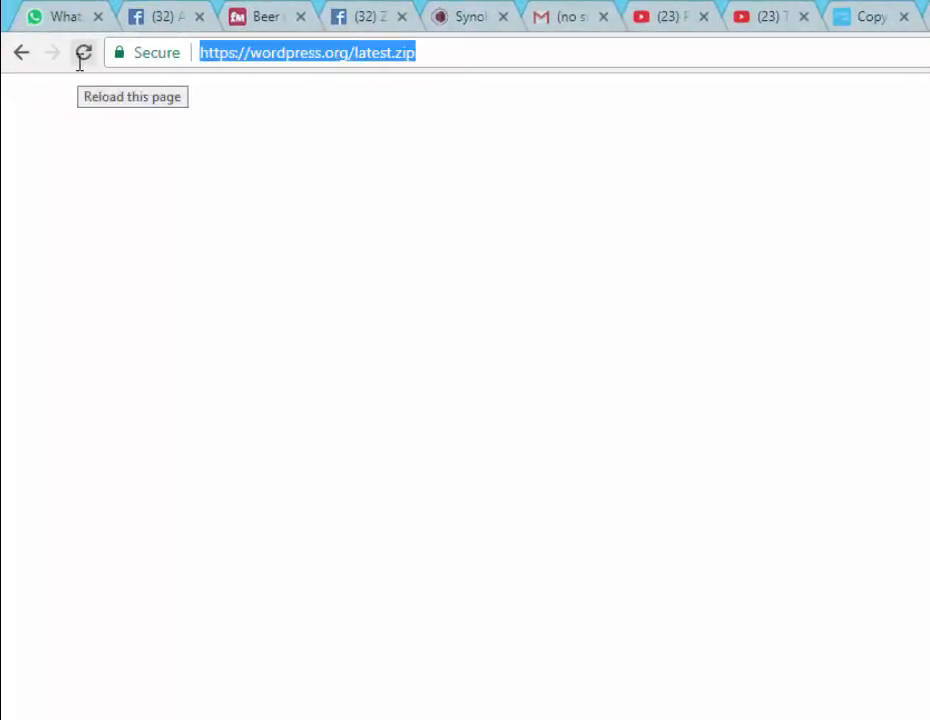
pyautogui.write('localho')
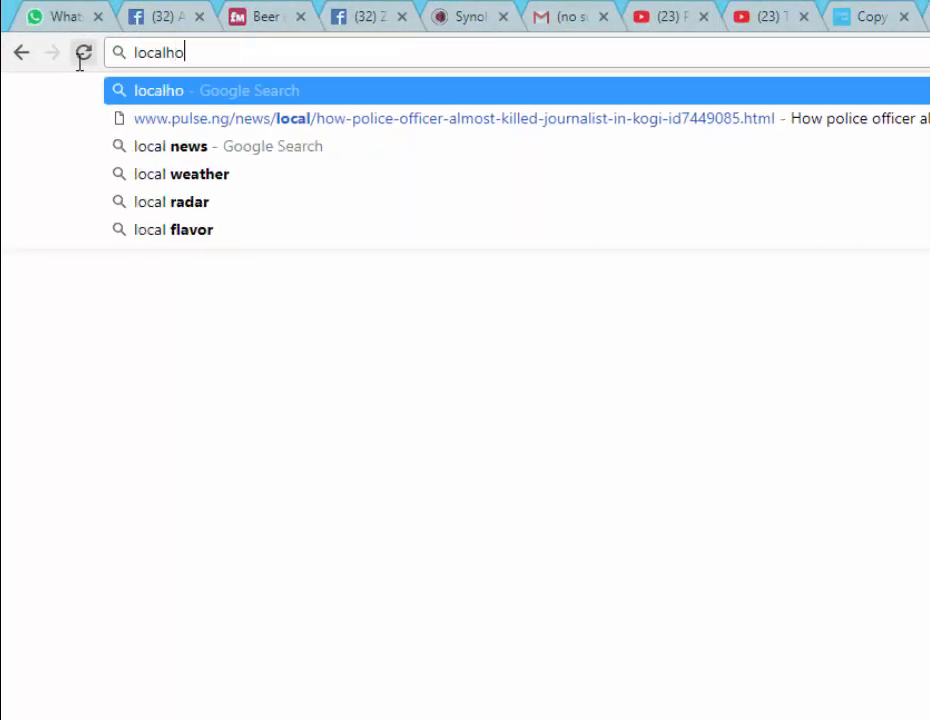
pyautogui.write('st/')
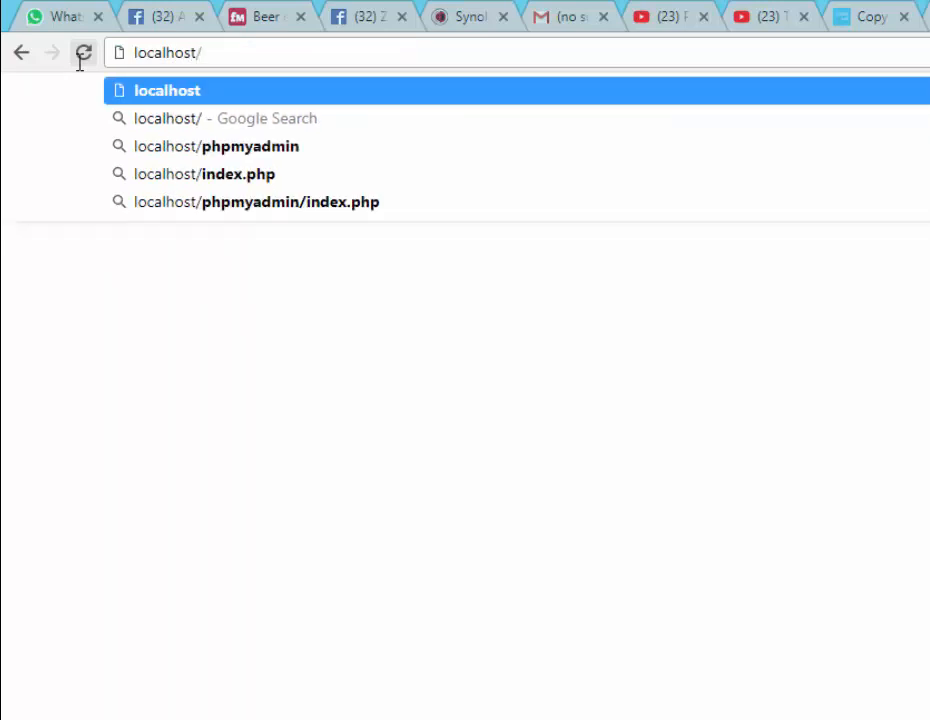
pyautogui.write('p')
pyautogui.press('Down')
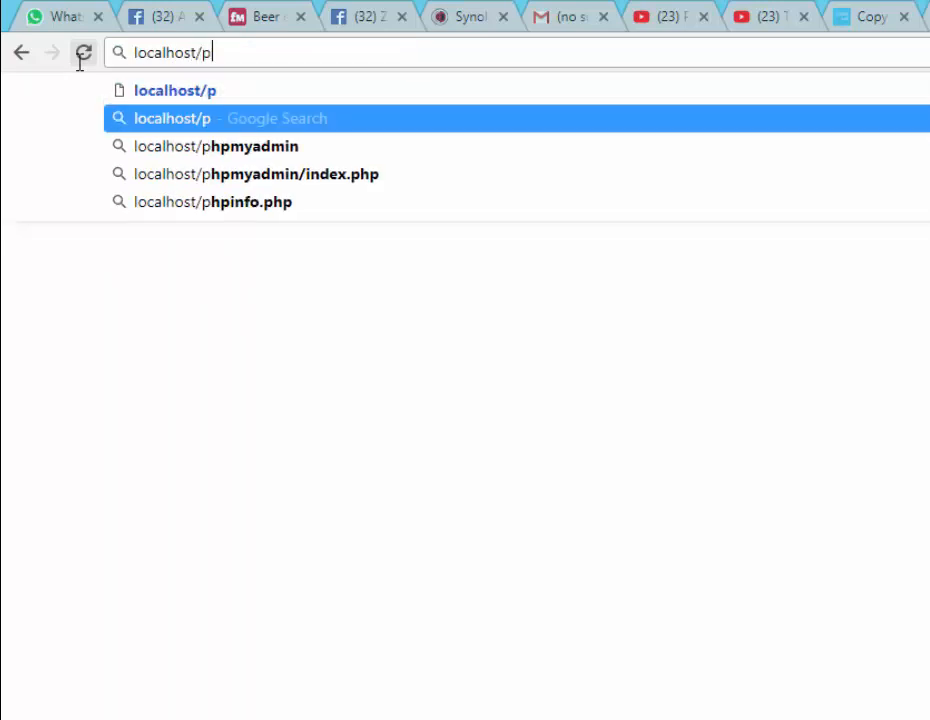
pyautogui.press('Down')
pyautogui.press('Return')
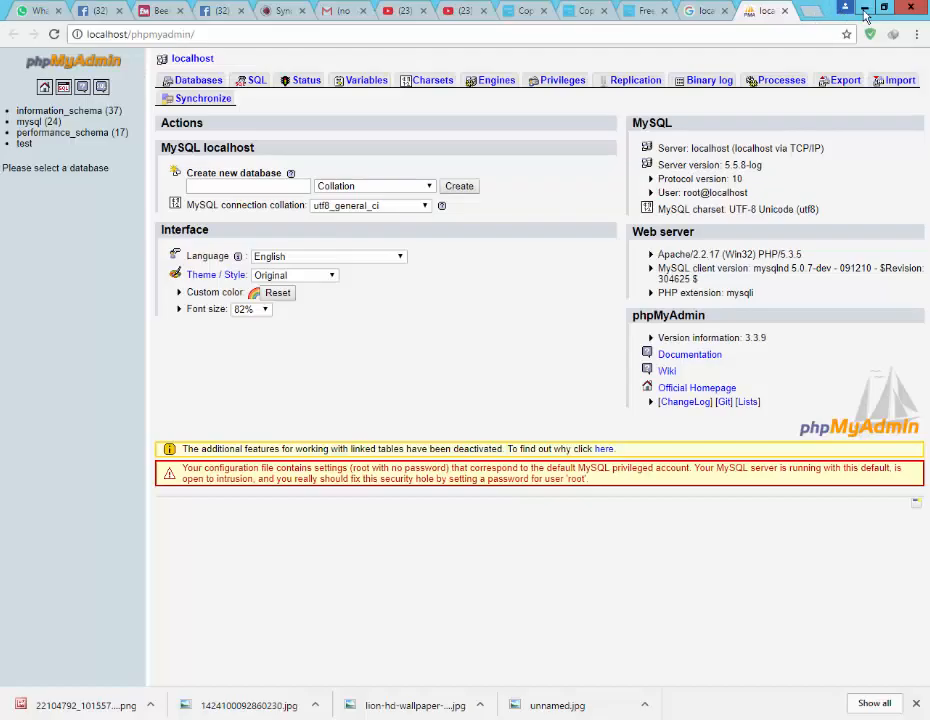
pyautogui.click(865, 8)
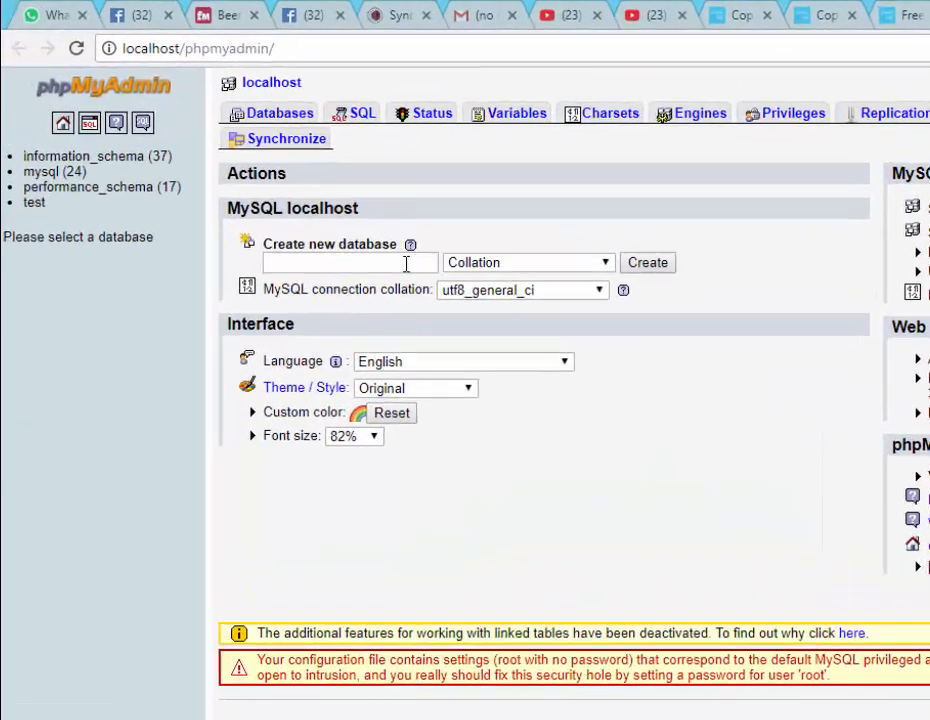
# Enter 'grocery' as the new database name and create it
pyautogui.click(237, 205)
pyautogui.write('grocer')
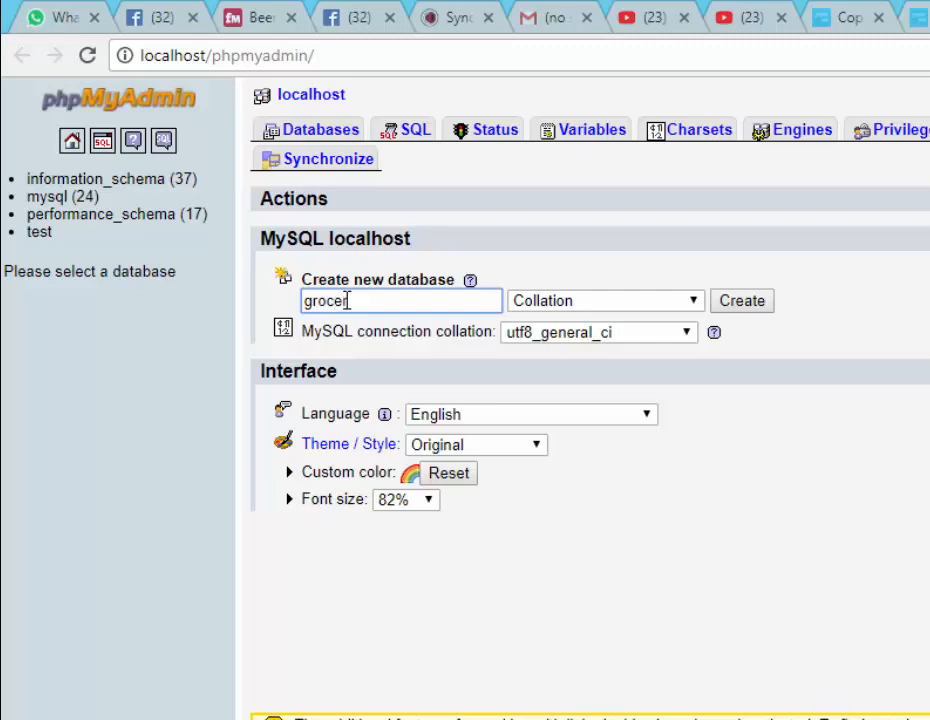
pyautogui.write('y')
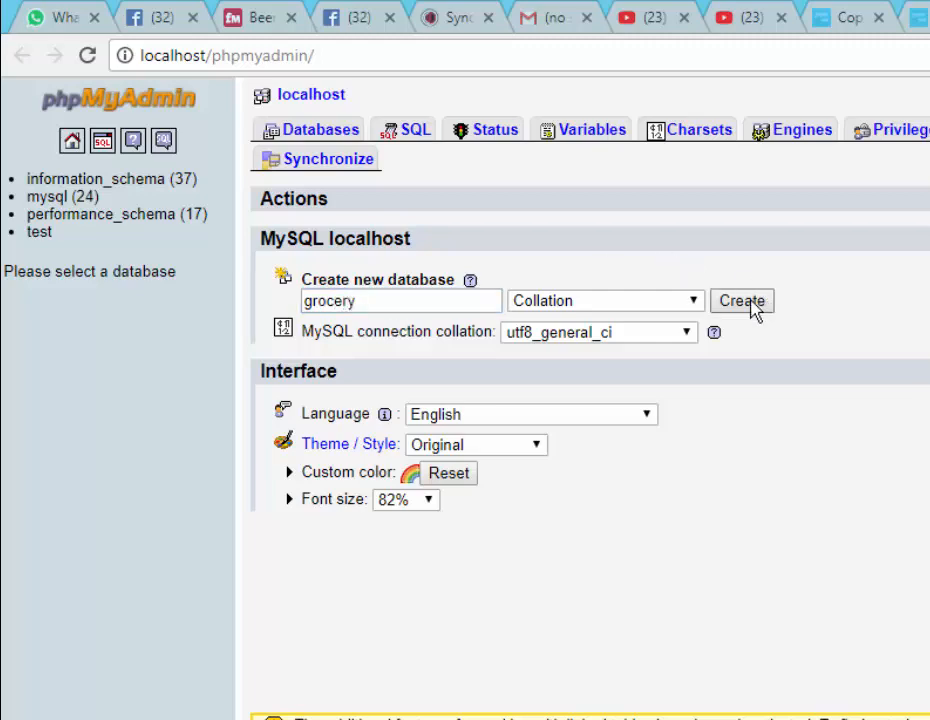
pyautogui.click(750, 301)
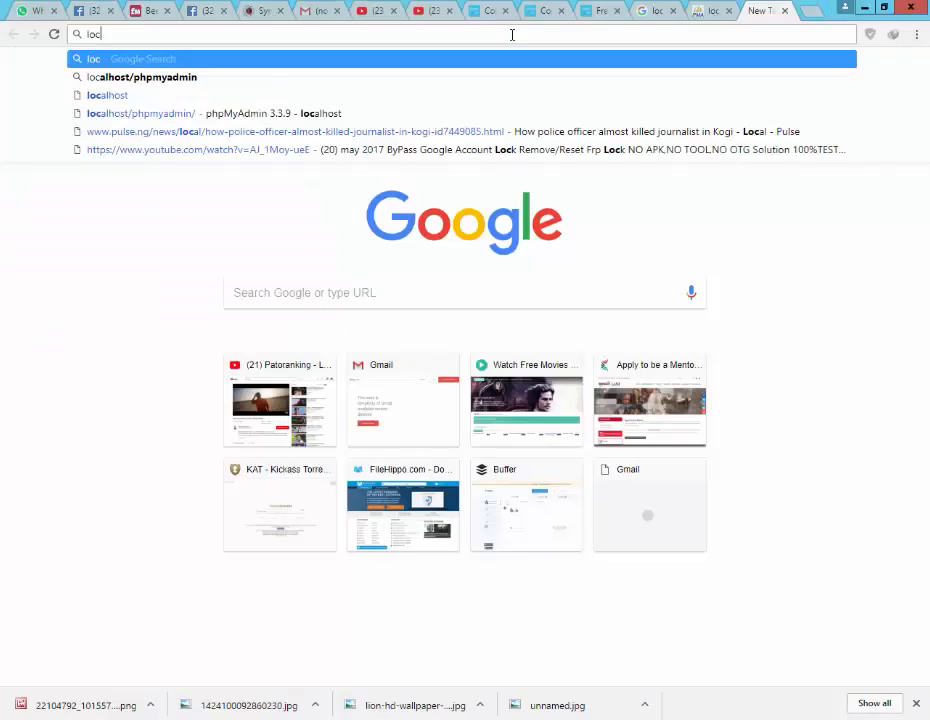
# Type the localhost/wordpress address into the browser's address bar
pyautogui.write('al')
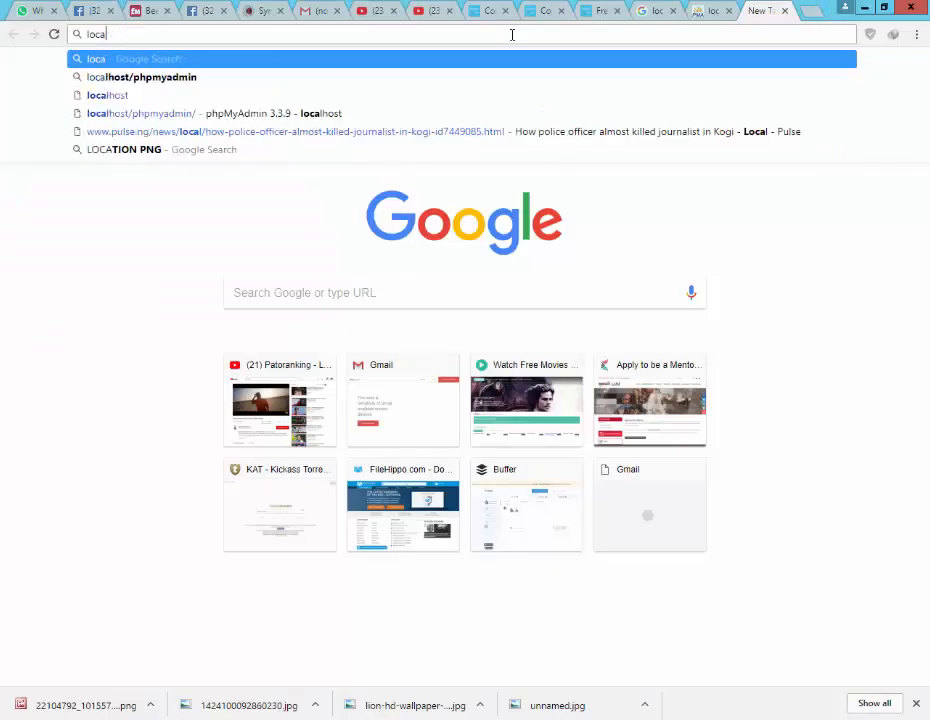
pyautogui.press('Escape')
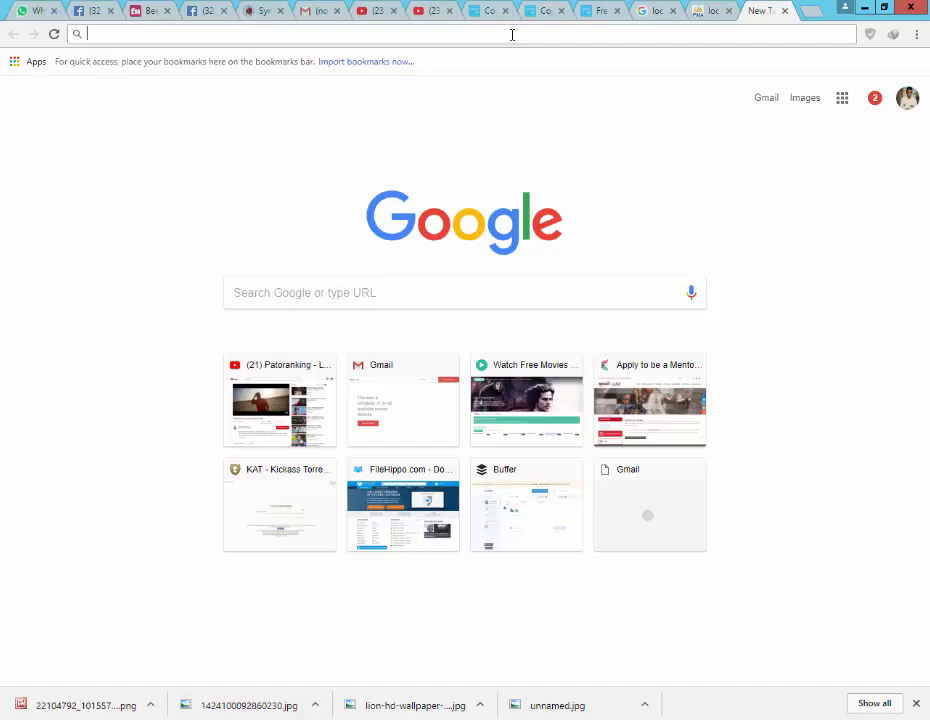
pyautogui.write('loca')
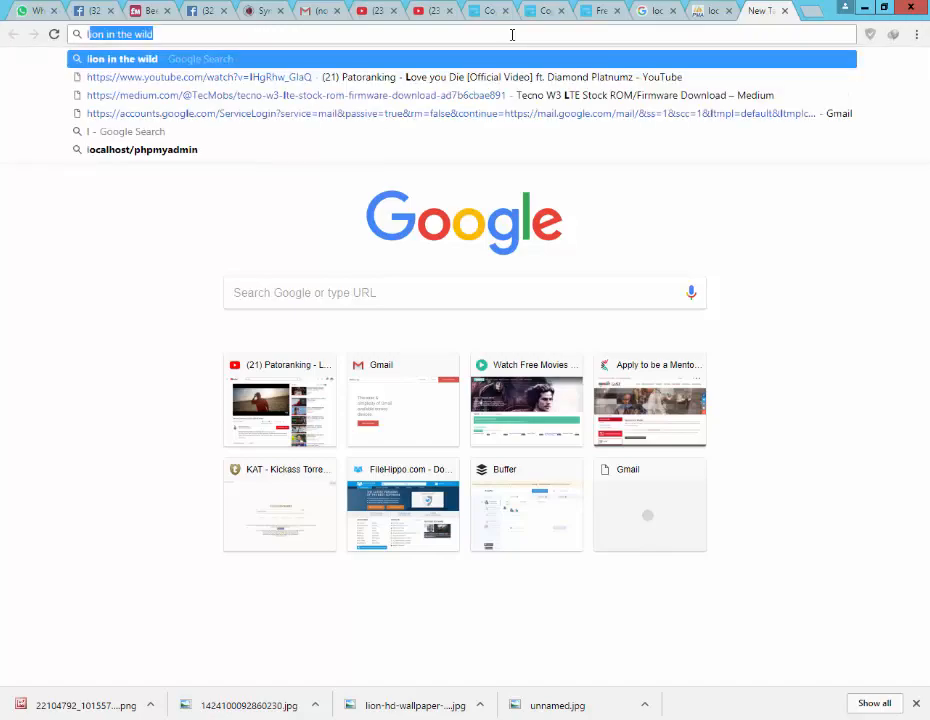
pyautogui.write('lhost/')
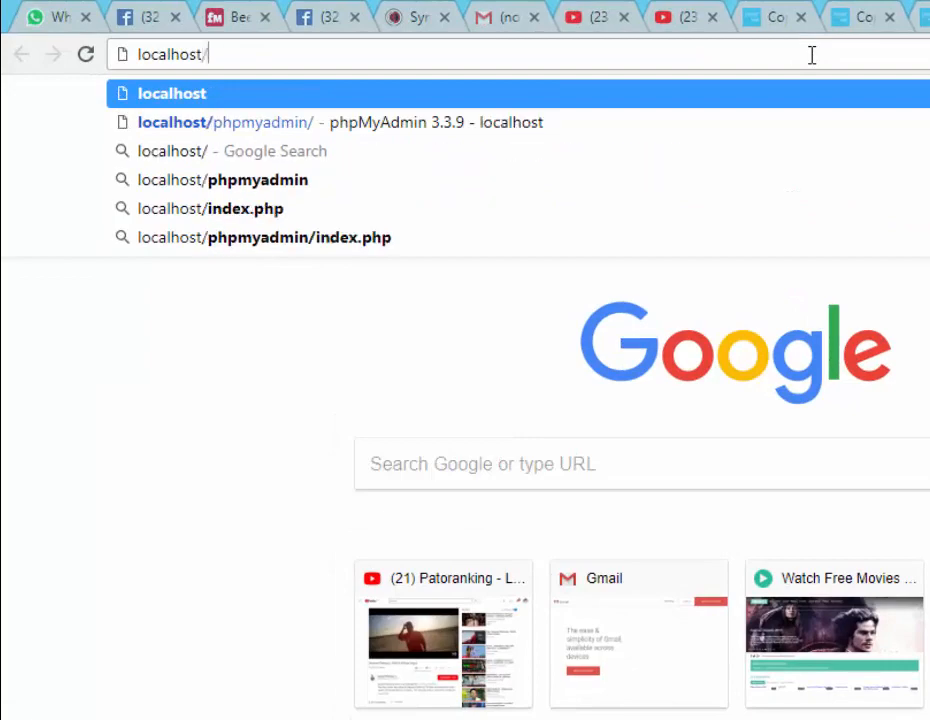
pyautogui.write('wor')
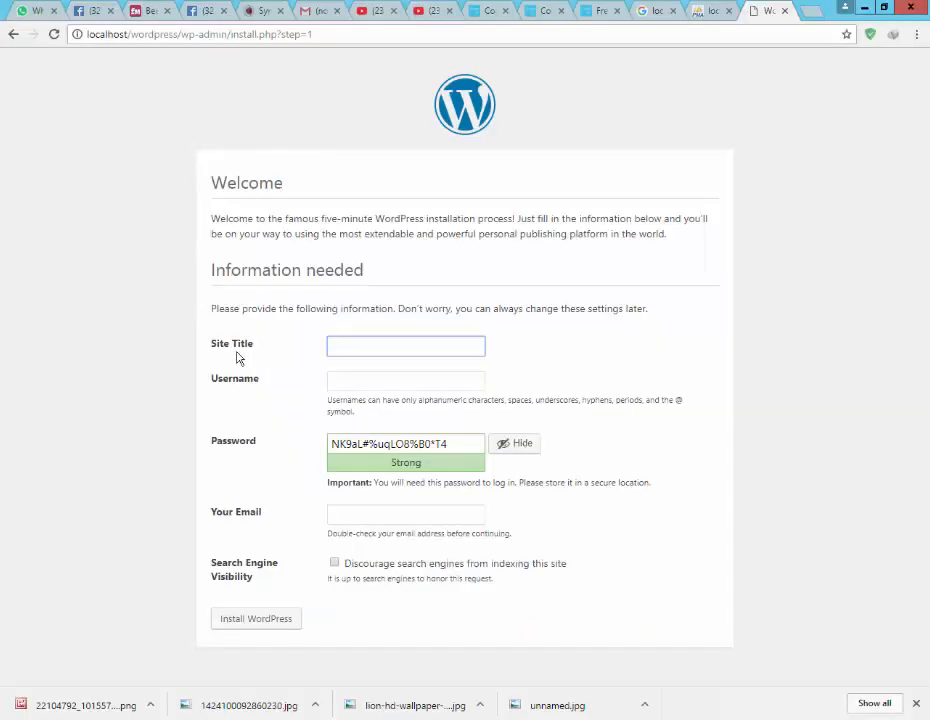
# Enter site title 'Green Grocery' and username 'admin', then select the generated password
pyautogui.click(353, 344)
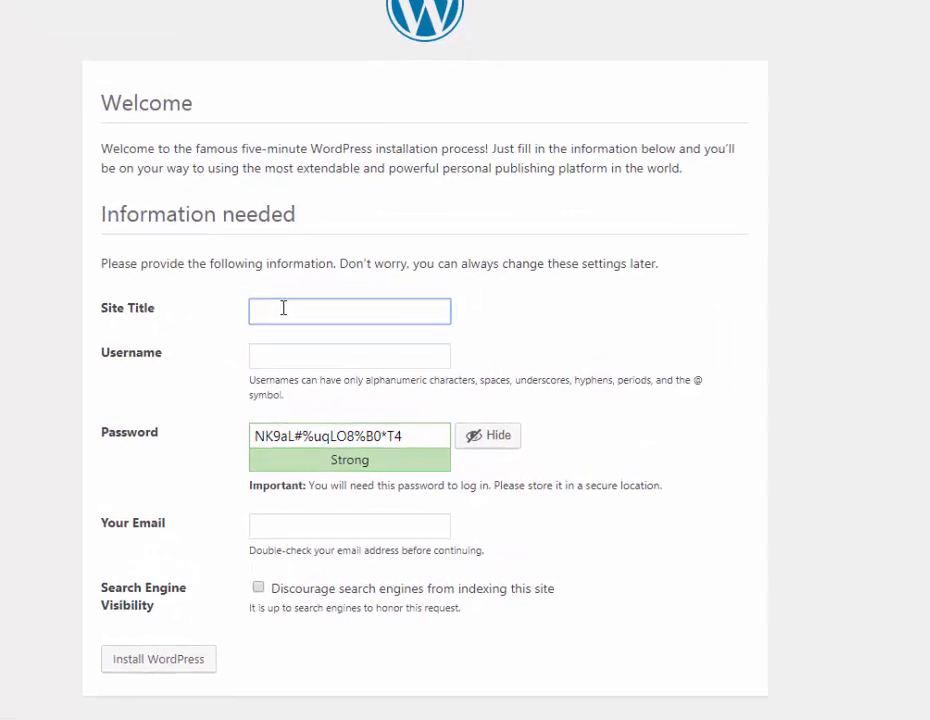
pyautogui.write('Gree')
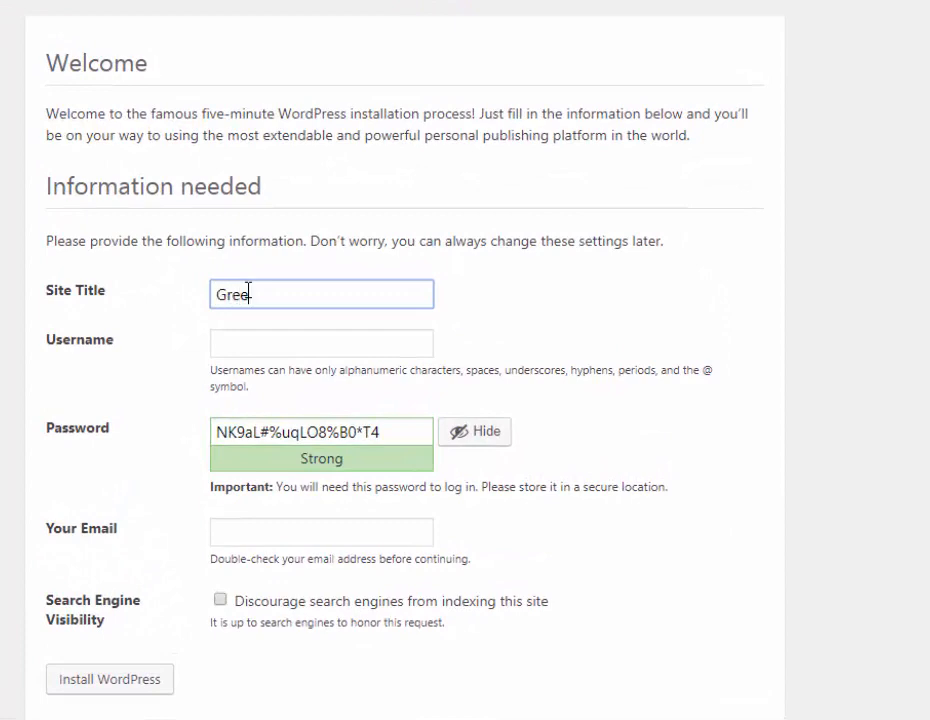
pyautogui.write('n Gor')
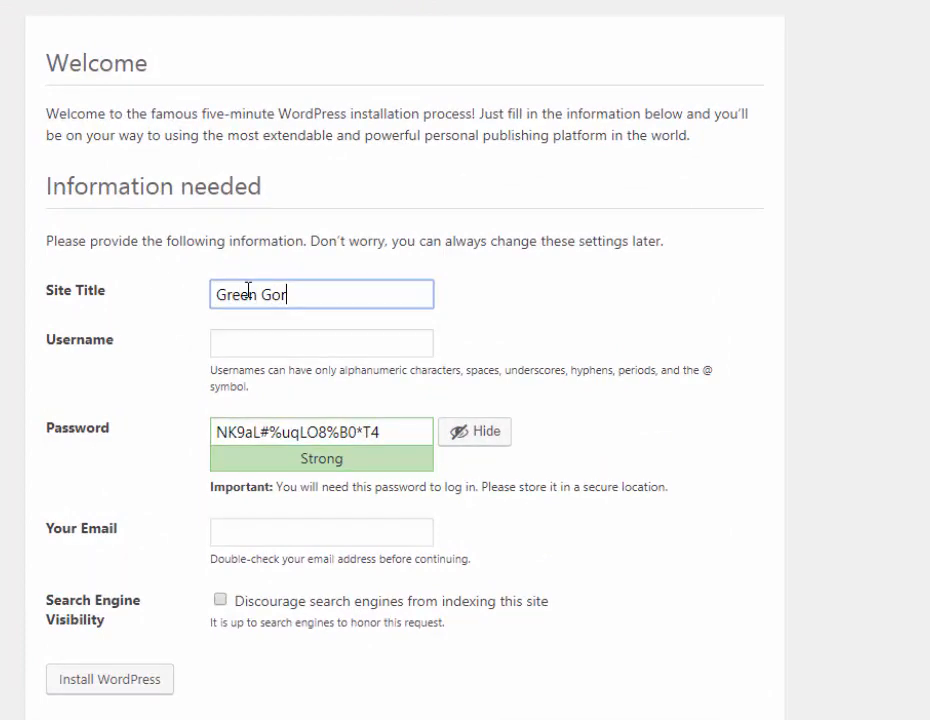
pyautogui.press('BackSpace')
pyautogui.press('BackSpace')
pyautogui.write('rocer')
pyautogui.click(275, 345)
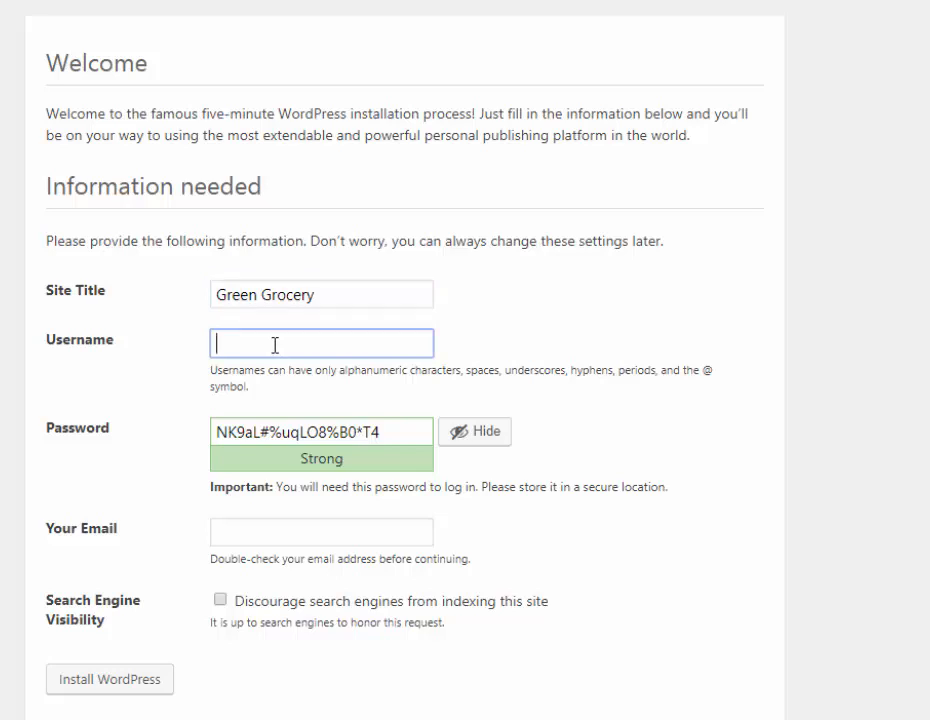
pyautogui.write('admin')
pyautogui.moveTo(393, 431); pyautogui.dragTo(213, 431)
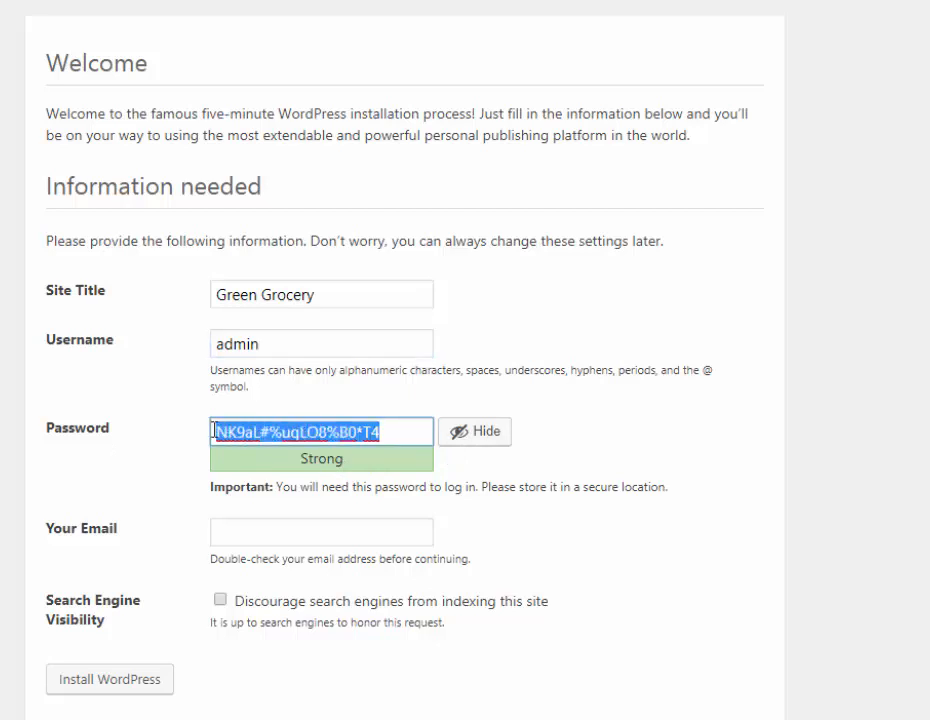
# Replace the generated password with a weak account password and confirm using it
pyautogui.write('admin')
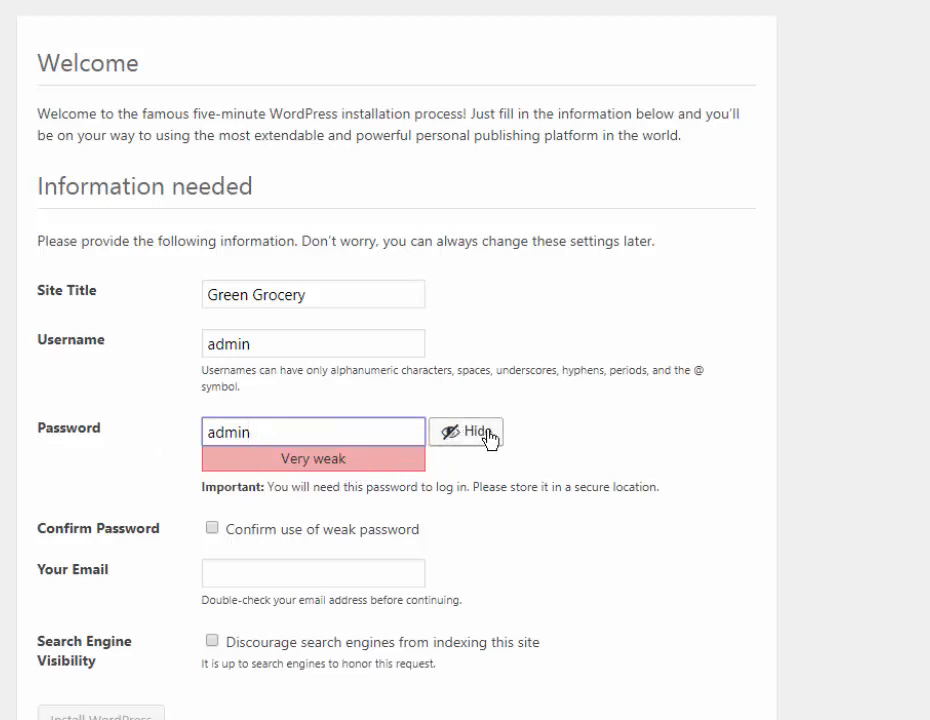
pyautogui.click(212, 530)
pyautogui.scroll(-1, 250, 573)
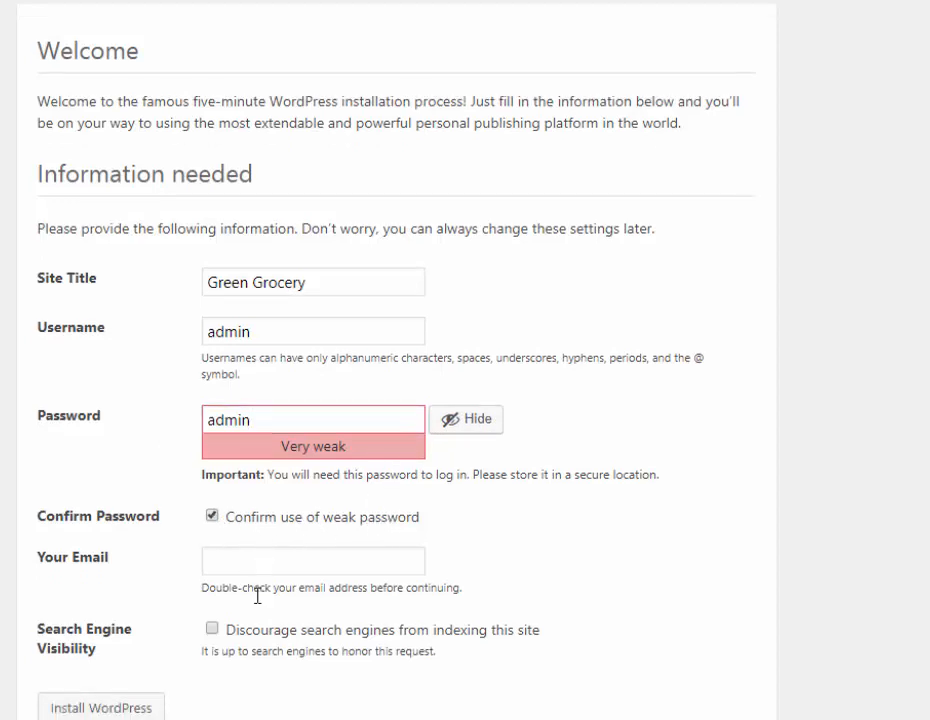
# Fill in the administrator's e-mail address and install WordPress
pyautogui.click(237, 558)
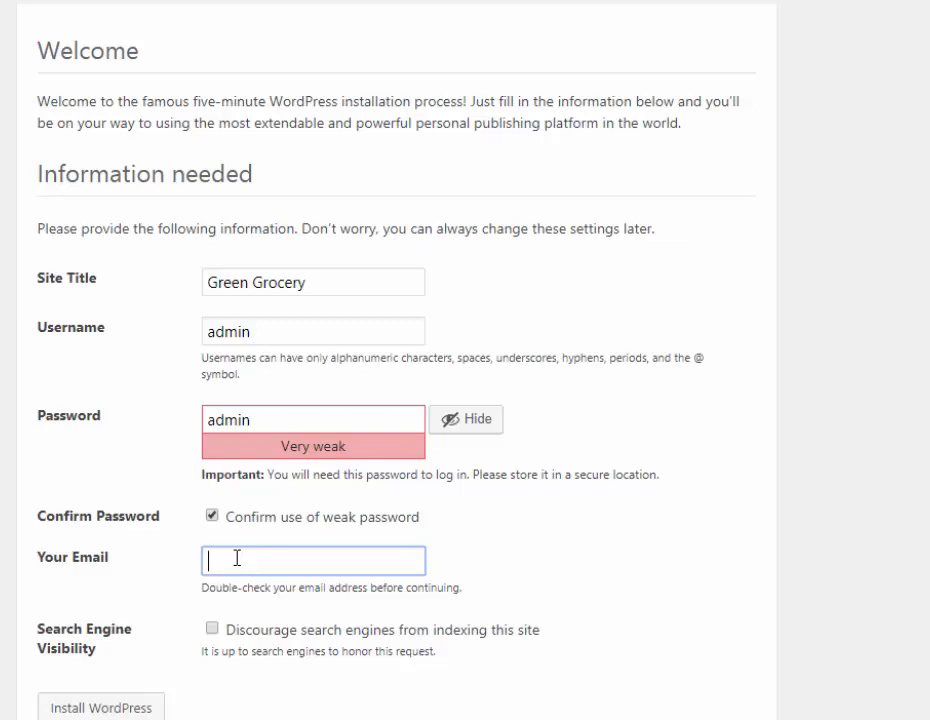
pyautogui.write('p')
pyautogui.press('BackSpace')
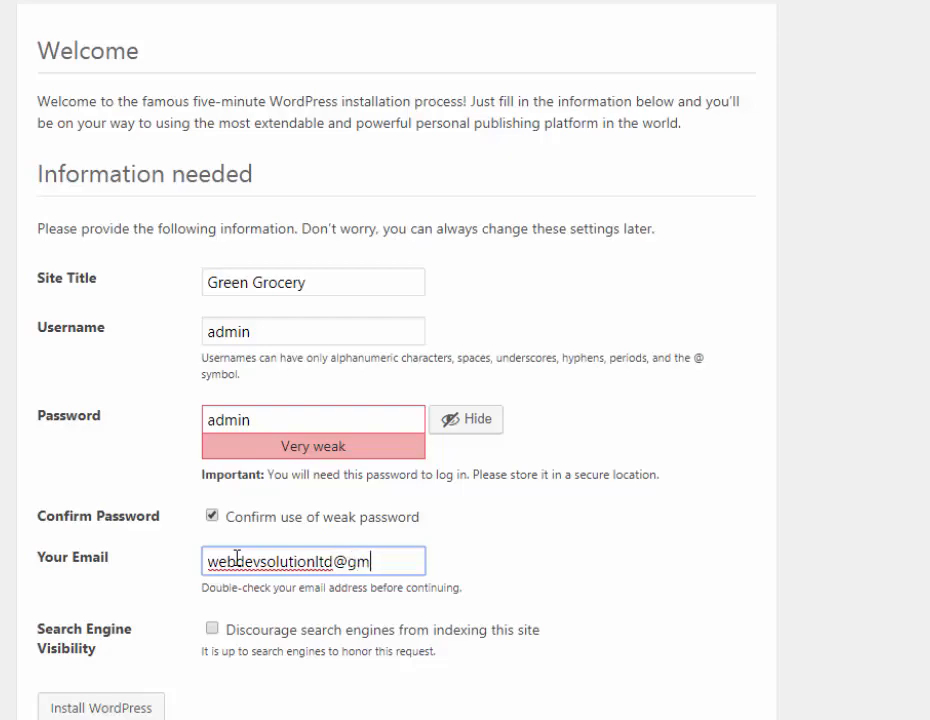
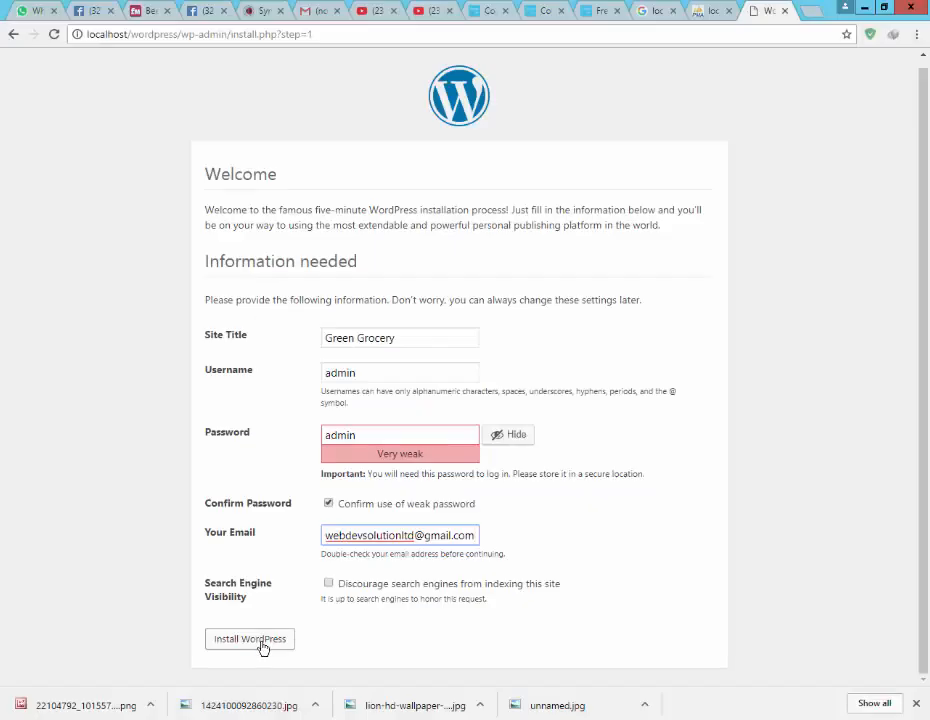
pyautogui.click(258, 640)
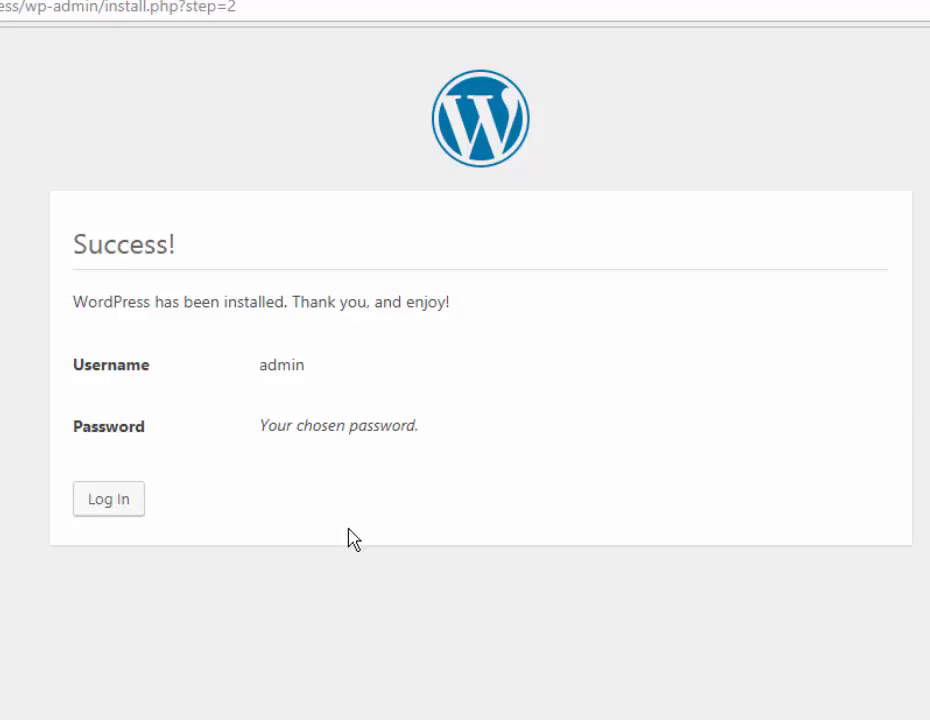
# Continue from the Success page to the Green Grocery login page
pyautogui.click(112, 503)
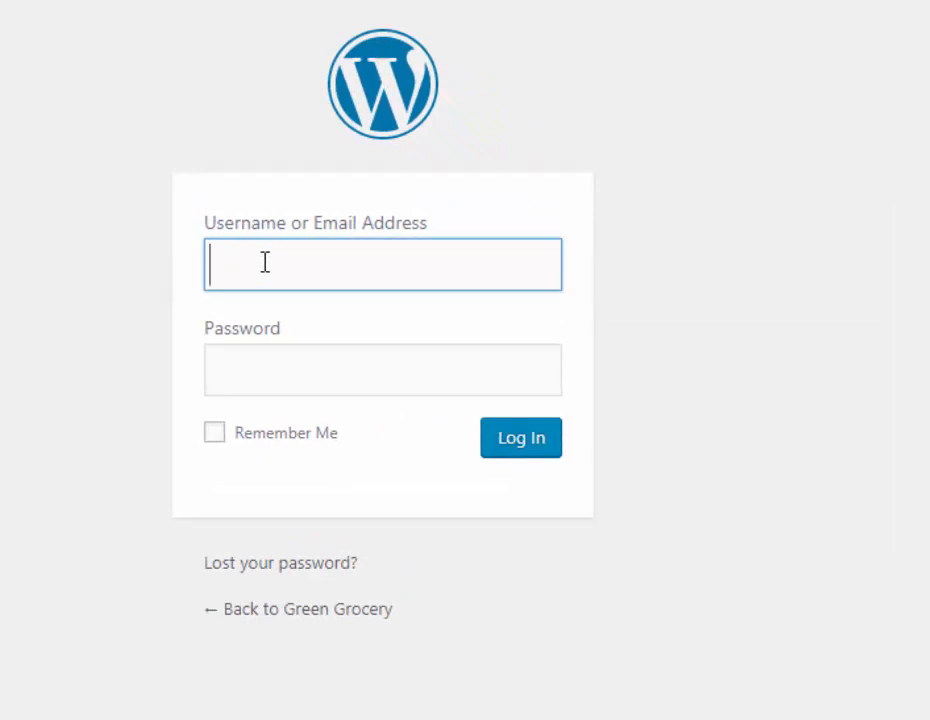
# Log in as admin with the account password, declining Chrome's offer to save it
pyautogui.write('admin')
pyautogui.press('Tab')
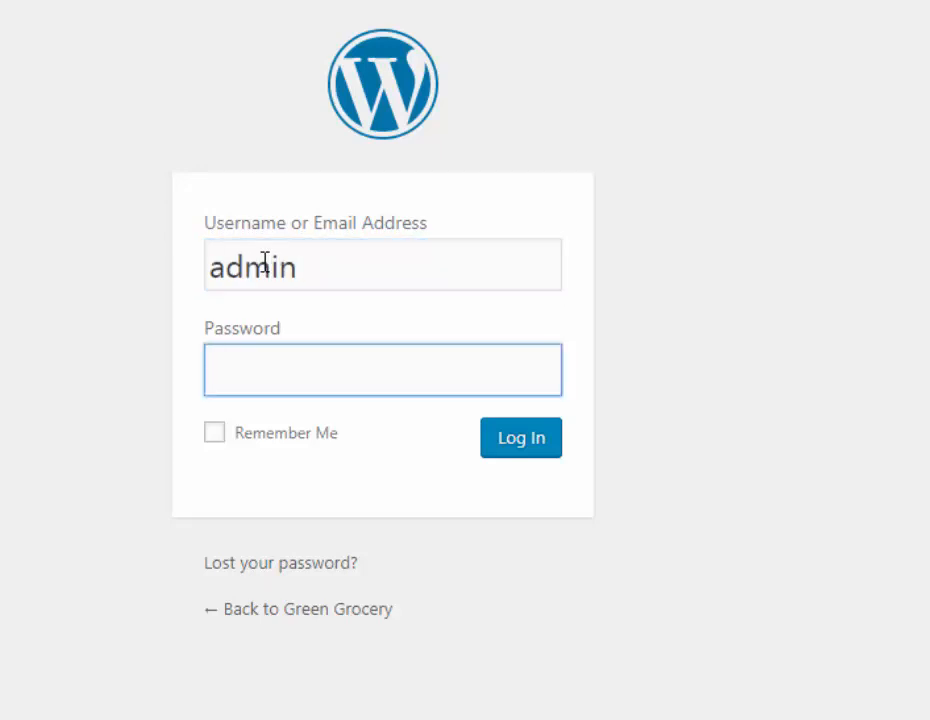
pyautogui.write('•••••')
pyautogui.click(510, 452)
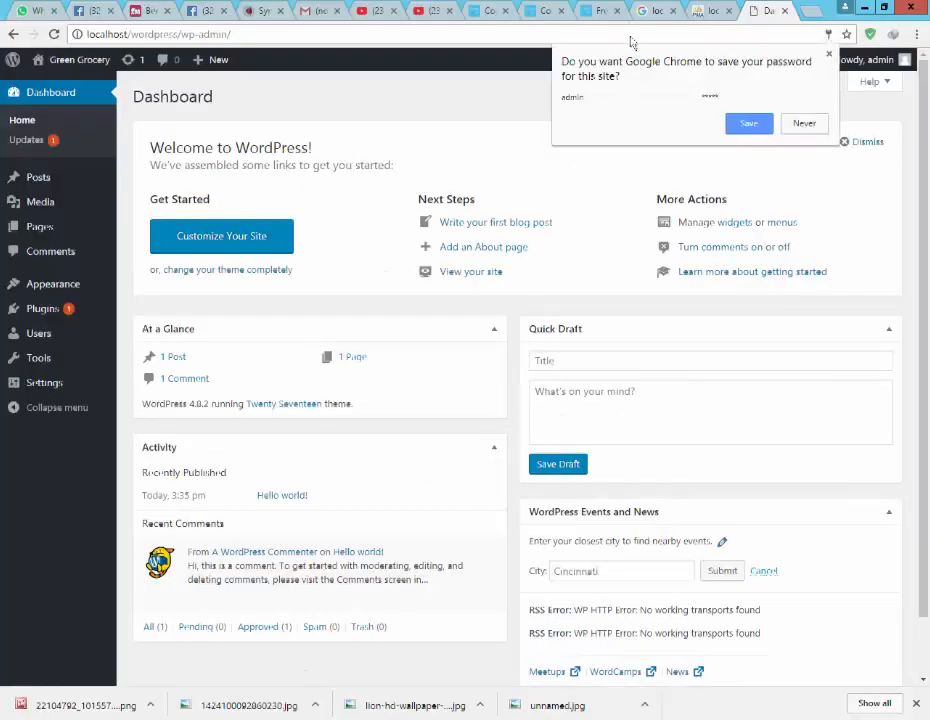
pyautogui.click(803, 124)
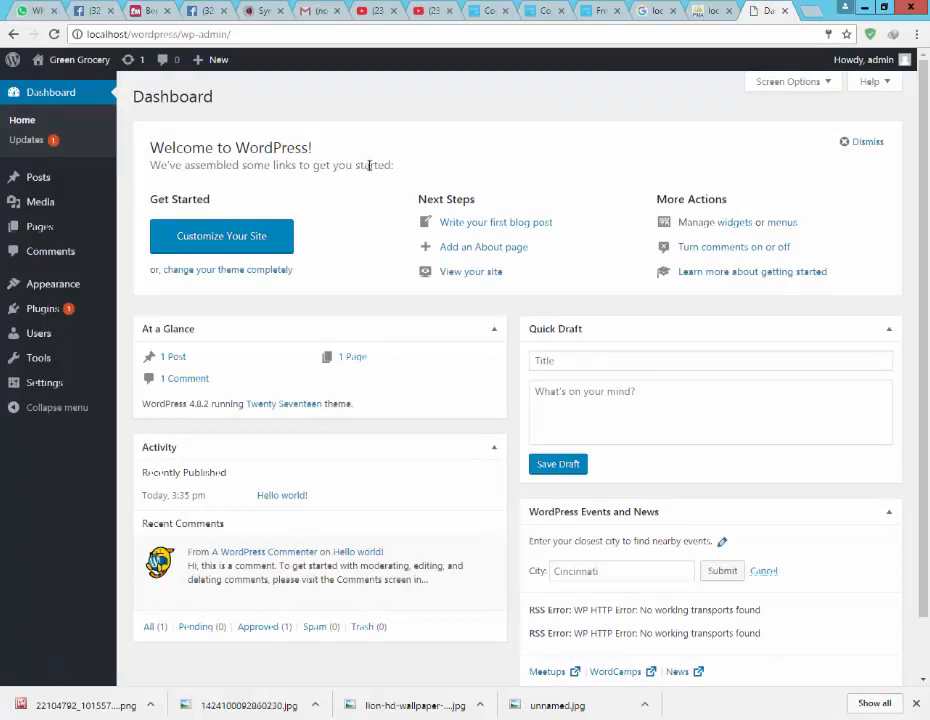